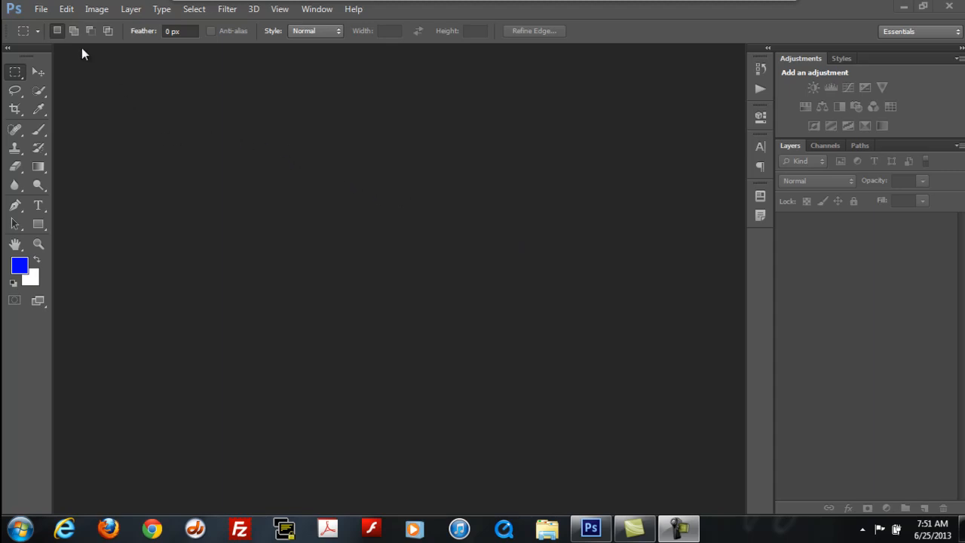
Open the recent file Rings.psd and fit the whole image to the document window.
left_click(45, 12)
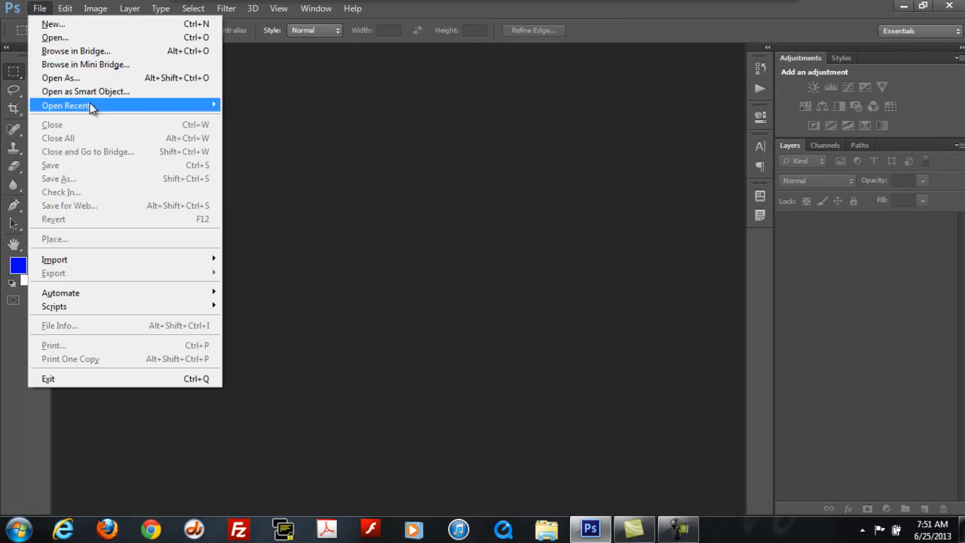
mouse_move(88, 109)
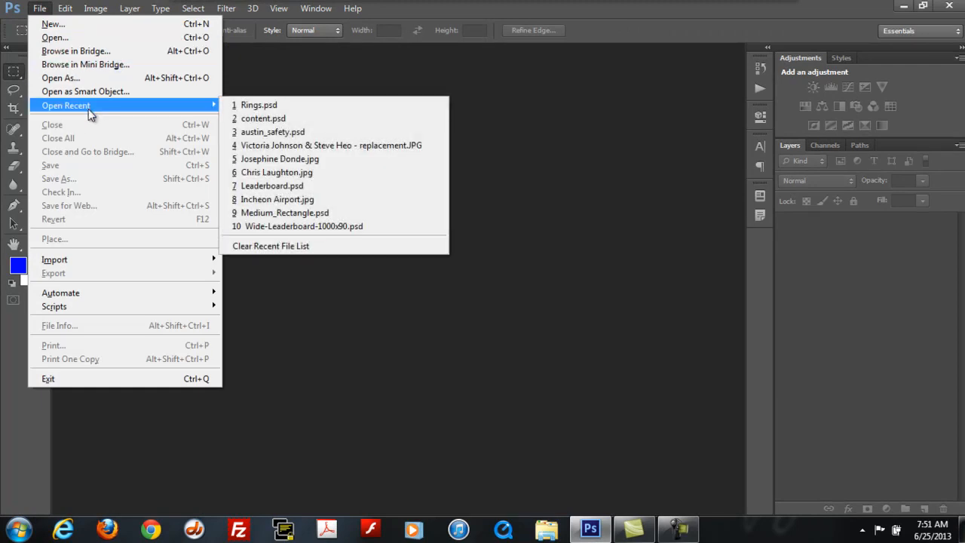
left_click(285, 104)
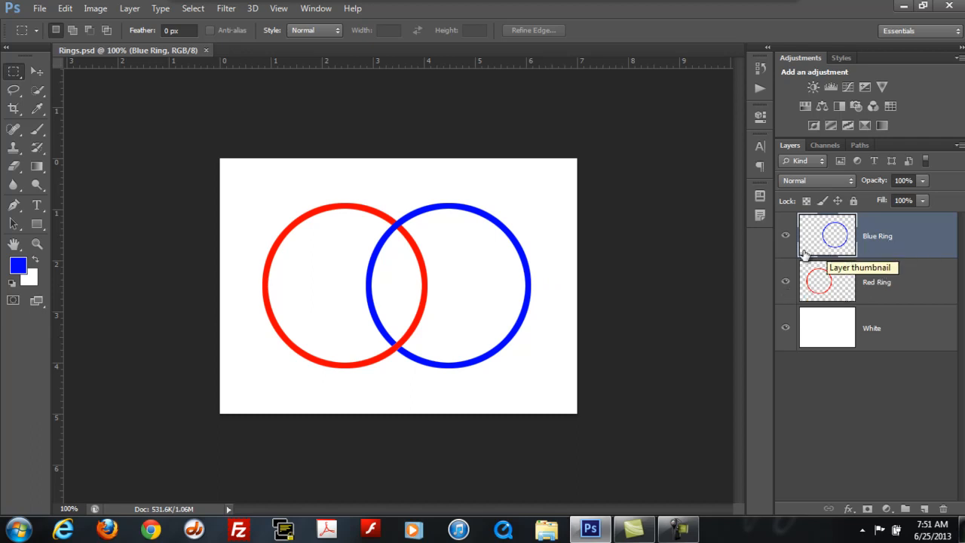
double_click(14, 246)
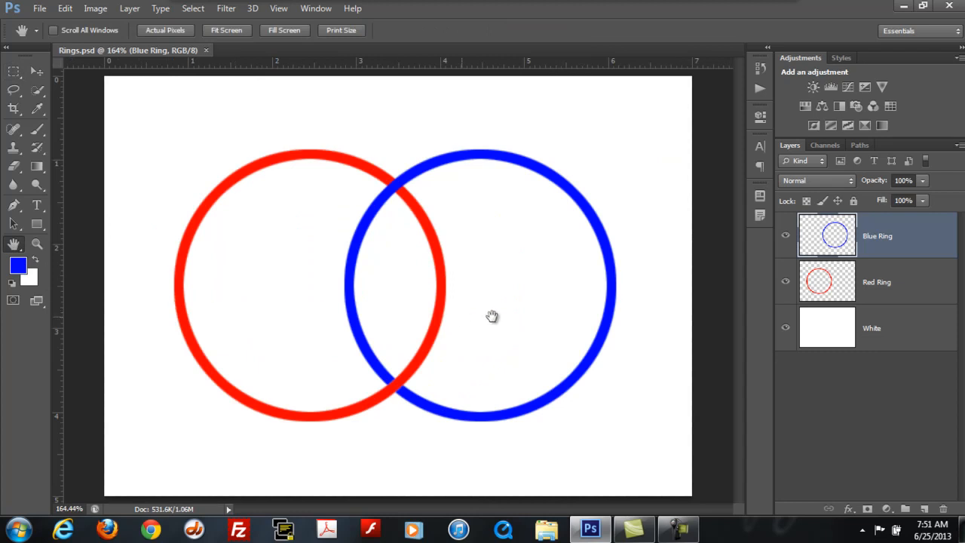
Hide the Red Ring layer to examine the blue ring's lower crossing, and show the layer again.
left_click(785, 283)
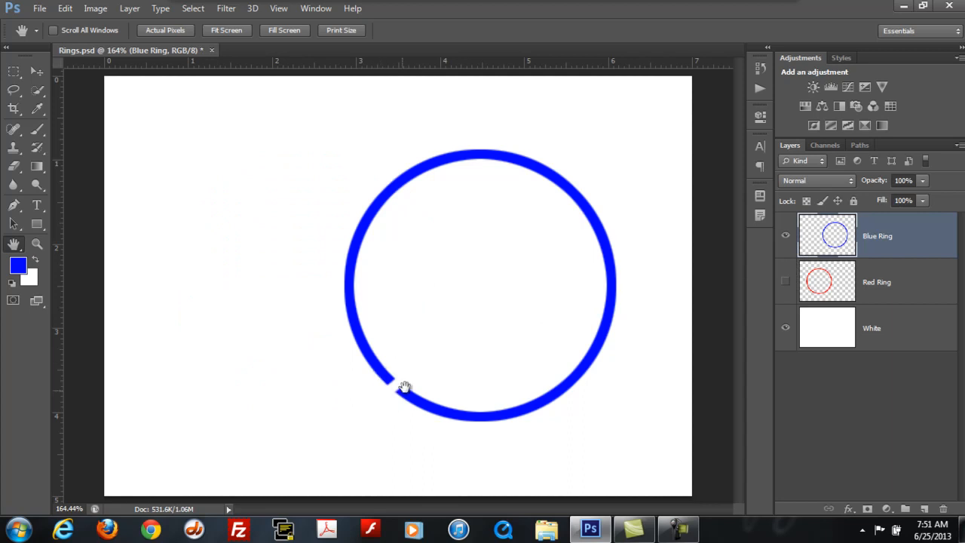
left_click(786, 282)
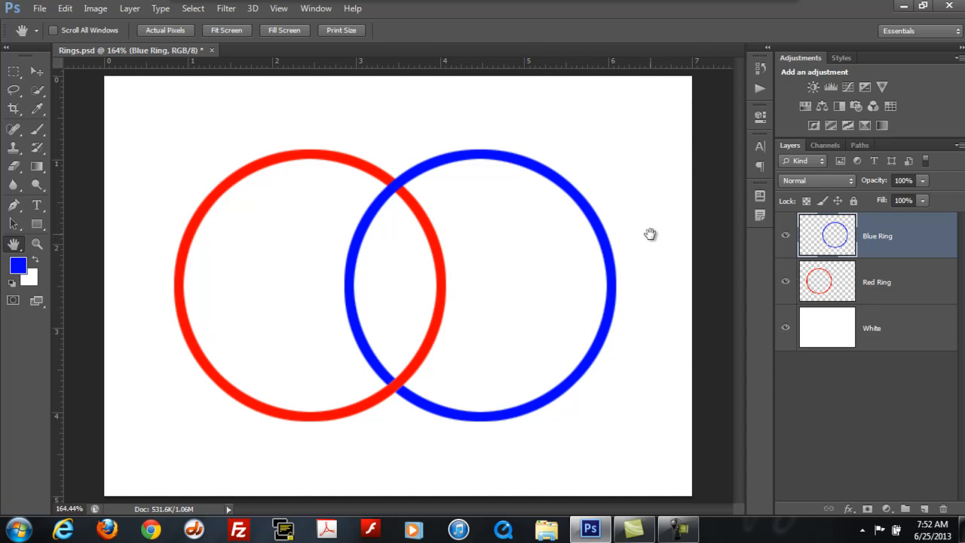
Open the Eagle image from the images folder inside Assignments.
left_click(40, 11)
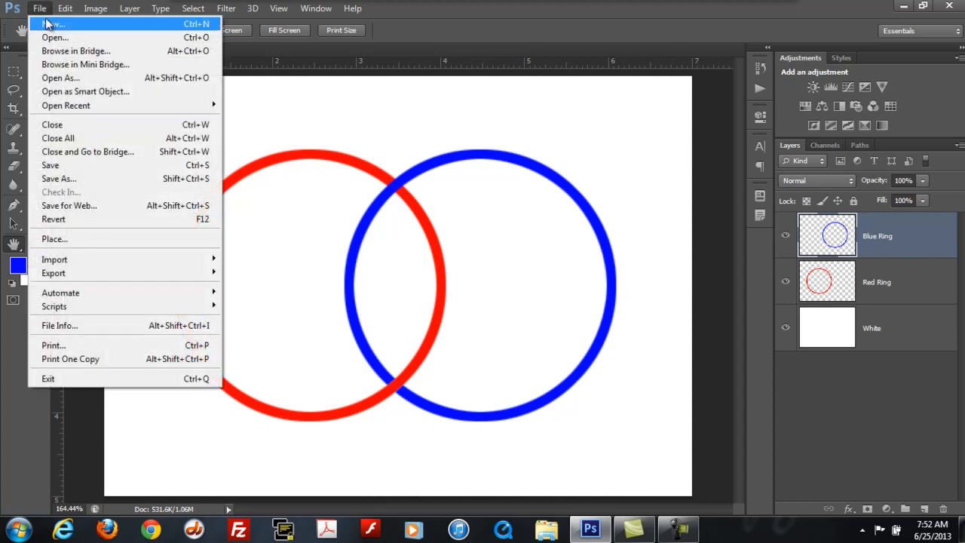
left_click(54, 41)
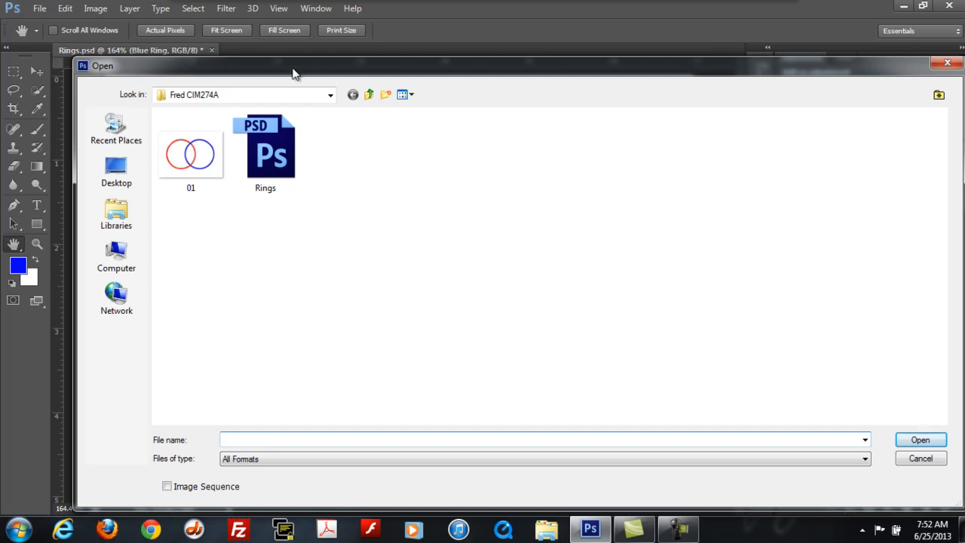
left_click(369, 95)
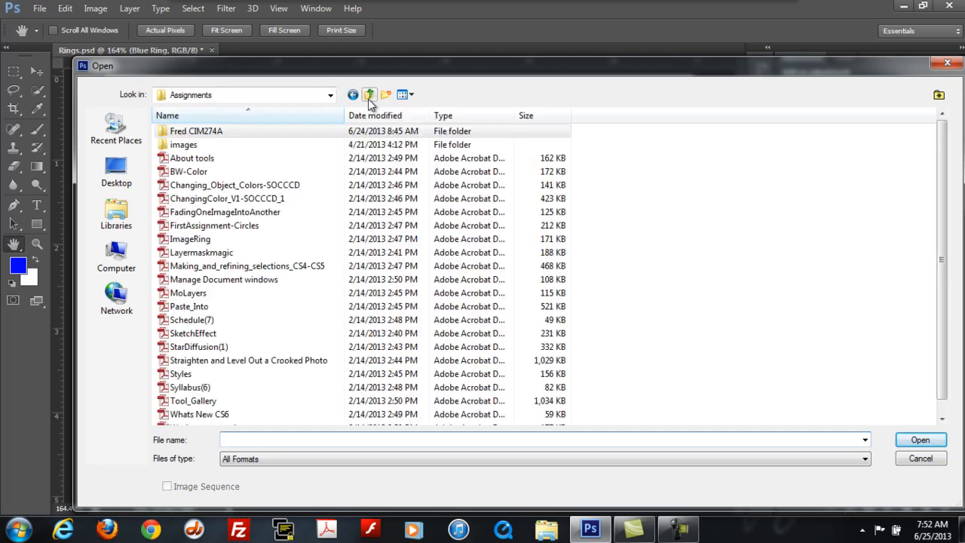
left_click(185, 145)
double_click(185, 144)
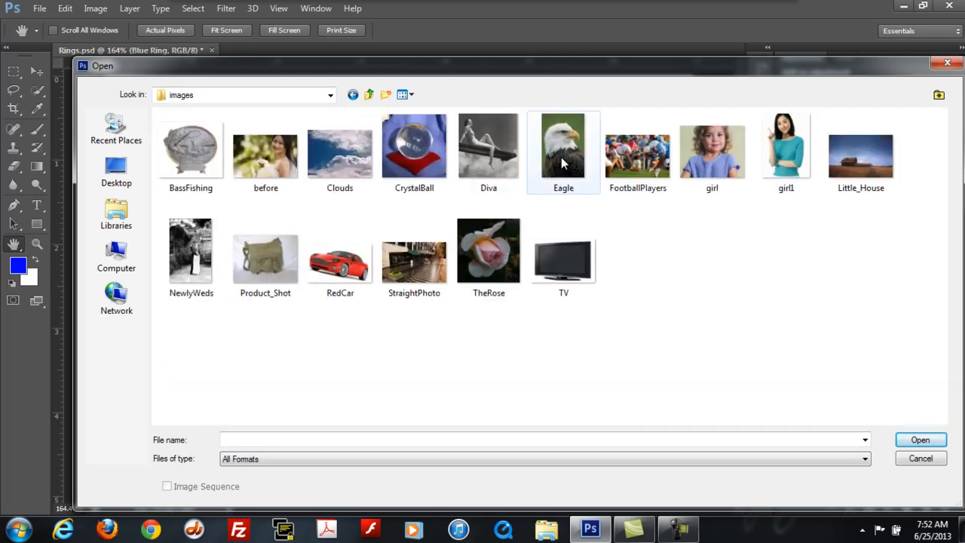
left_click(562, 164)
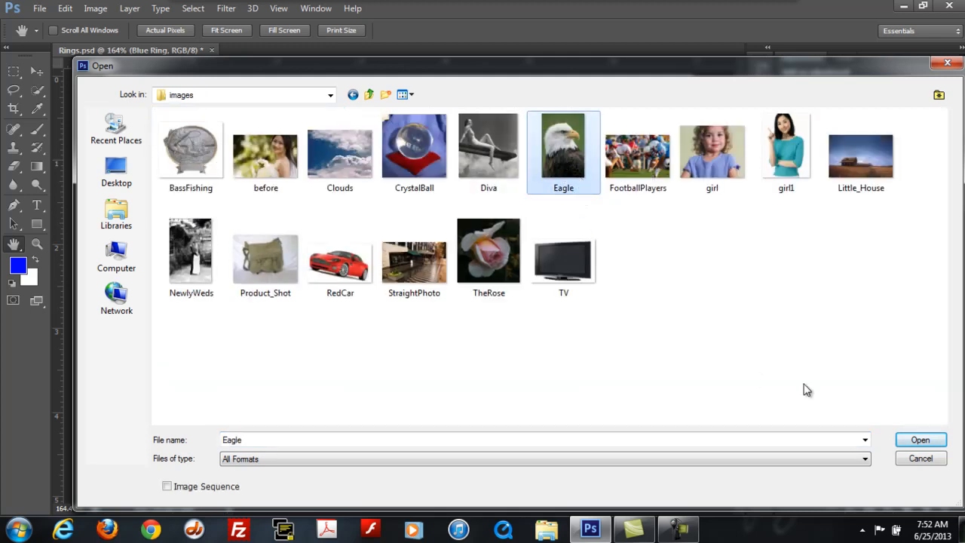
left_click(923, 438)
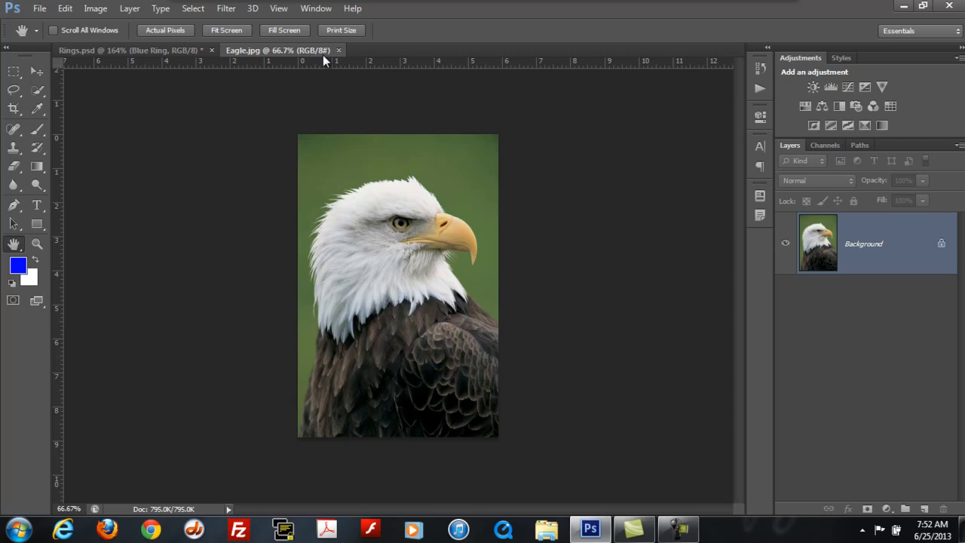
Arrange Rings.psd and Eagle.jpg side by side in a 2-up Vertical layout with the overlapping rings in view.
left_click(182, 54)
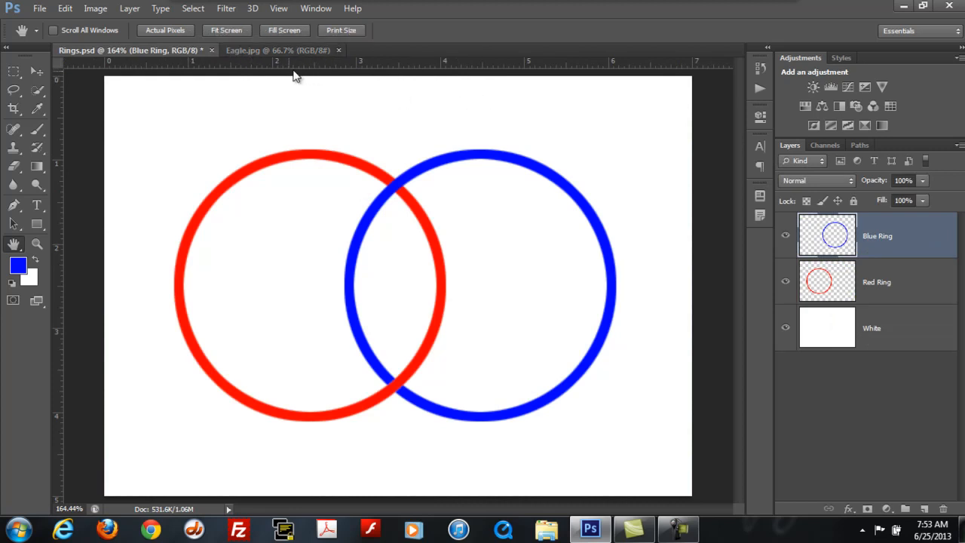
left_click(311, 9)
mouse_move(322, 27)
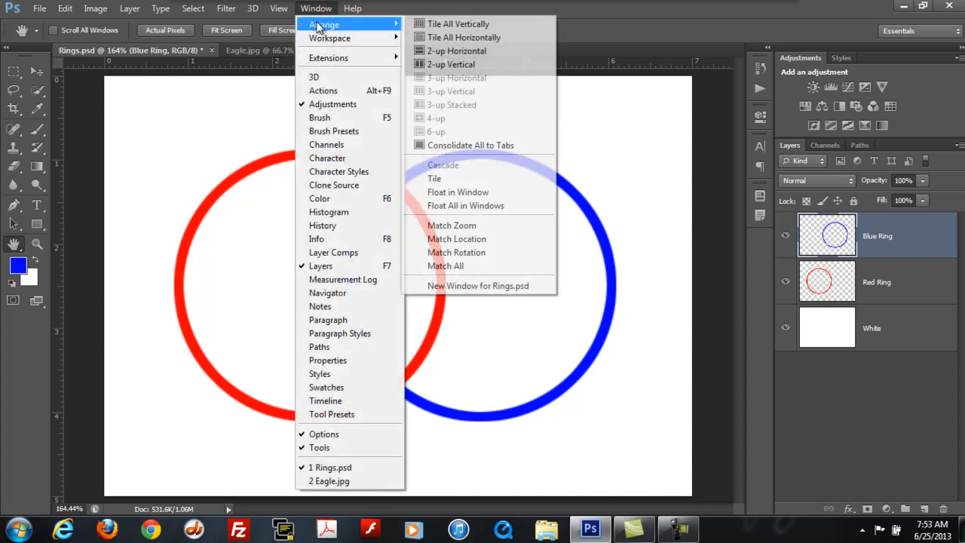
left_click(505, 66)
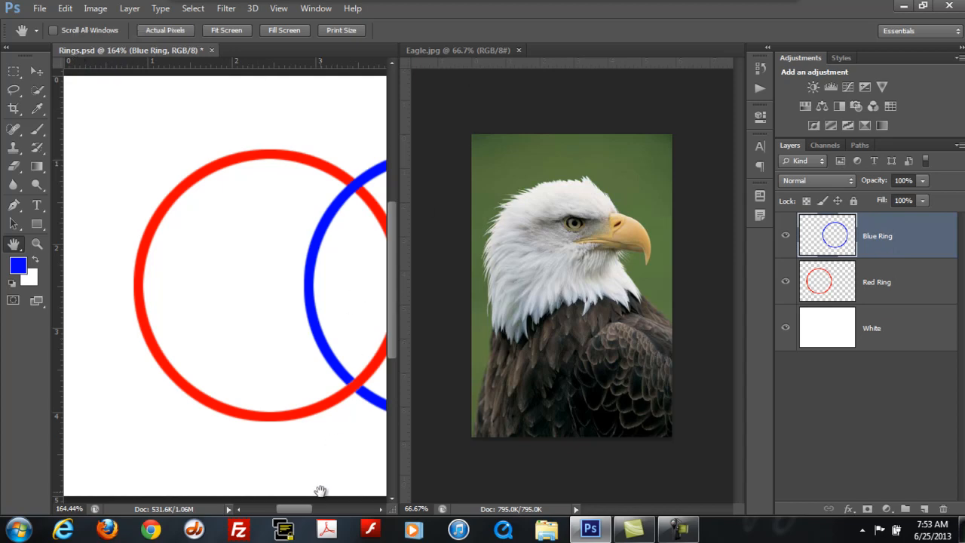
mouse_move(298, 510)
left_mouse_down()
mouse_move(330, 511)
mouse_move(313, 511)
left_mouse_up()
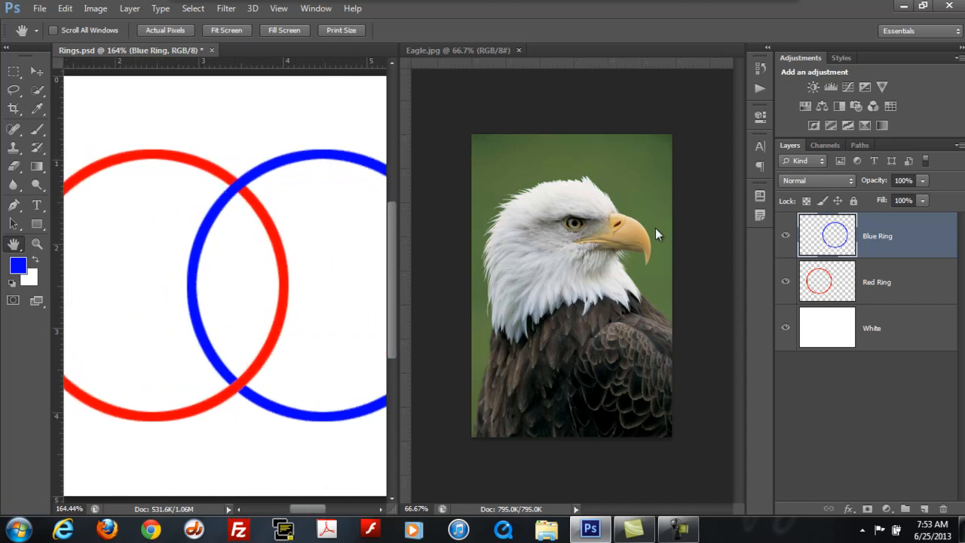
Compare the layers of both documents and select the White layer in Rings.psd.
left_click(628, 100)
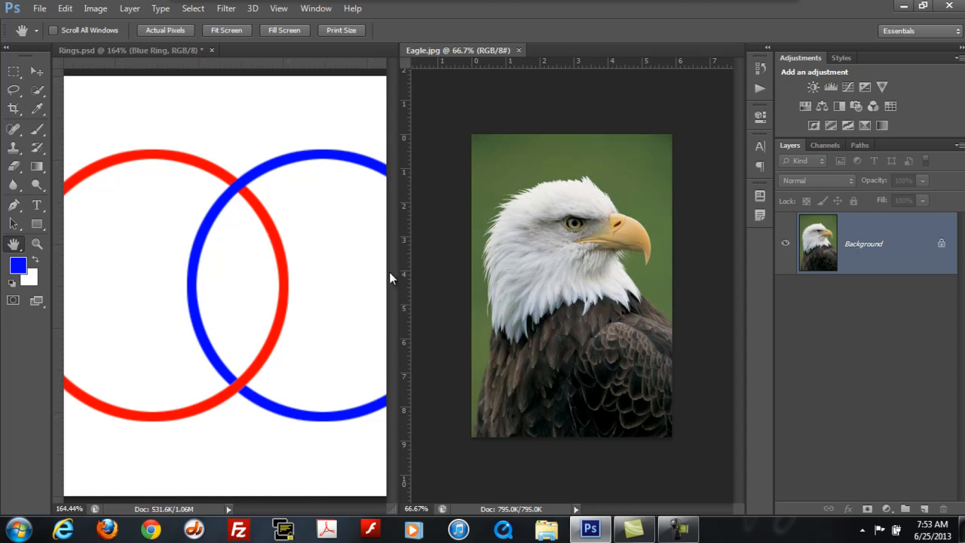
left_click(236, 126)
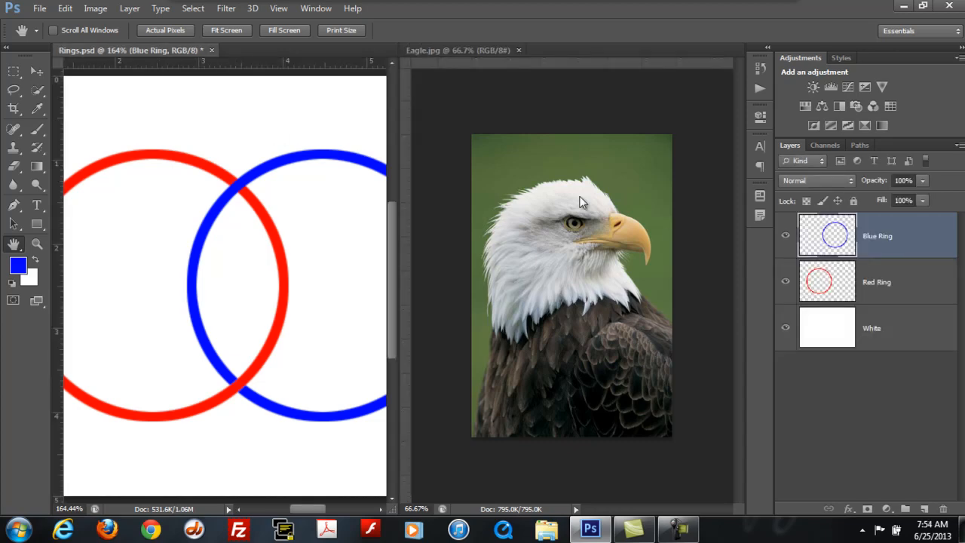
left_click(869, 336)
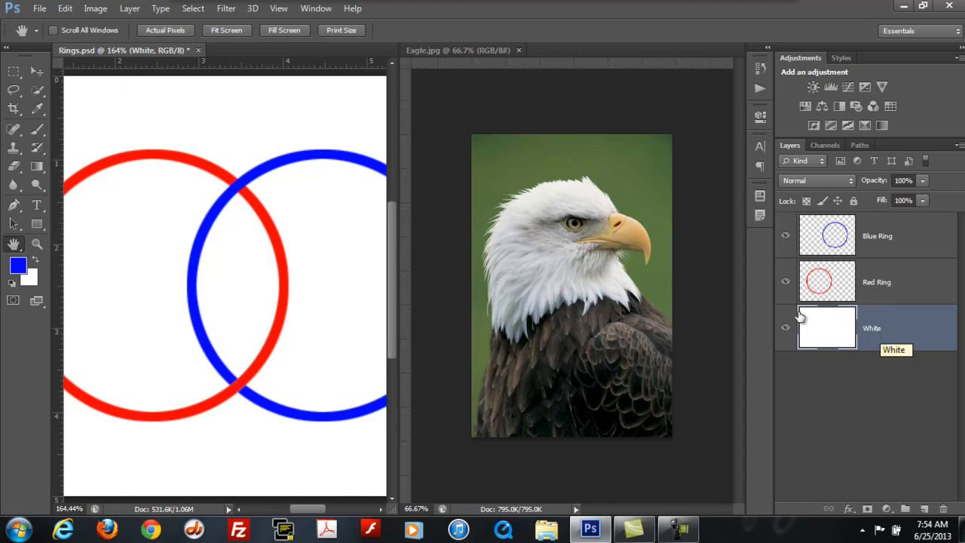
Copy the eagle image from Eagle.jpg into Rings.psd with the Move tool, and delete the copied layer.
left_click(588, 103)
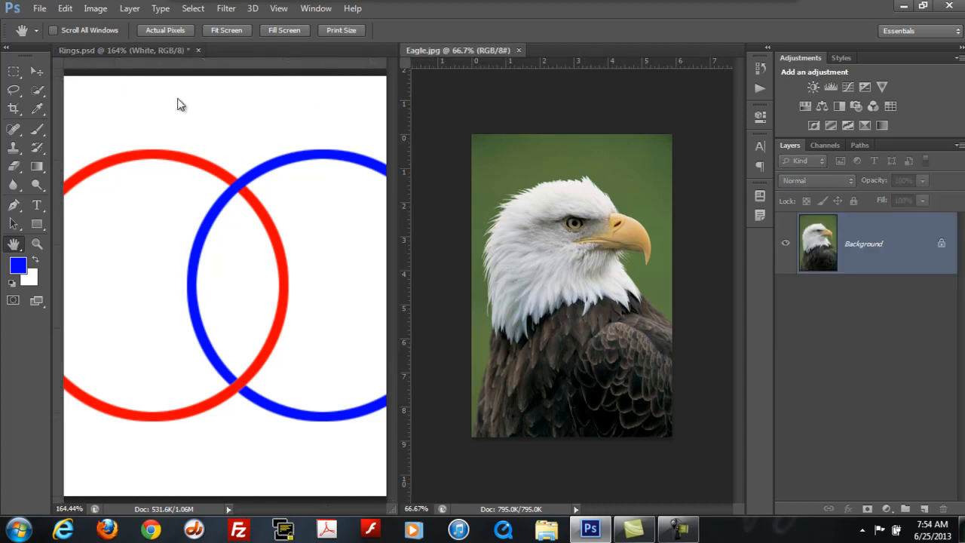
left_click(38, 73)
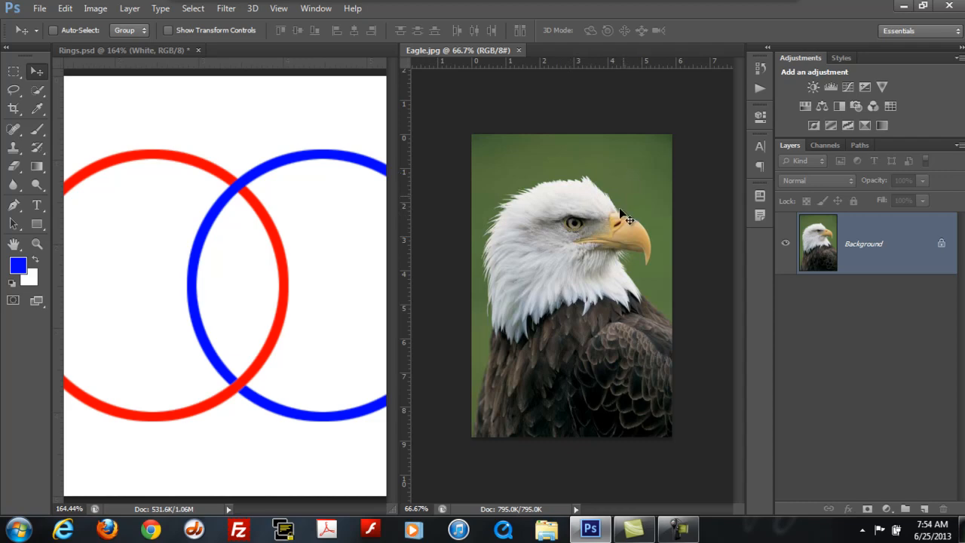
left_click_drag(614, 266, 297, 257)
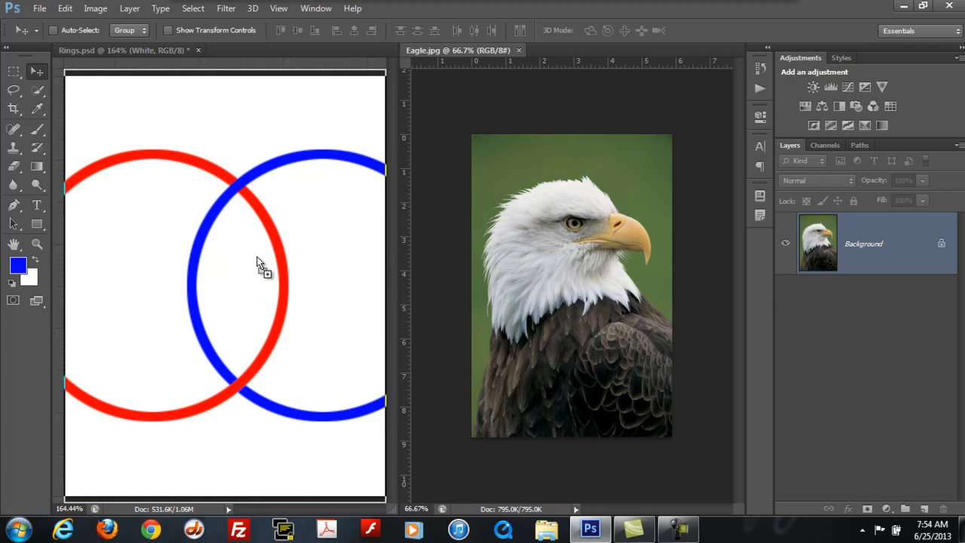
left_click_drag(256, 256, 260, 257)
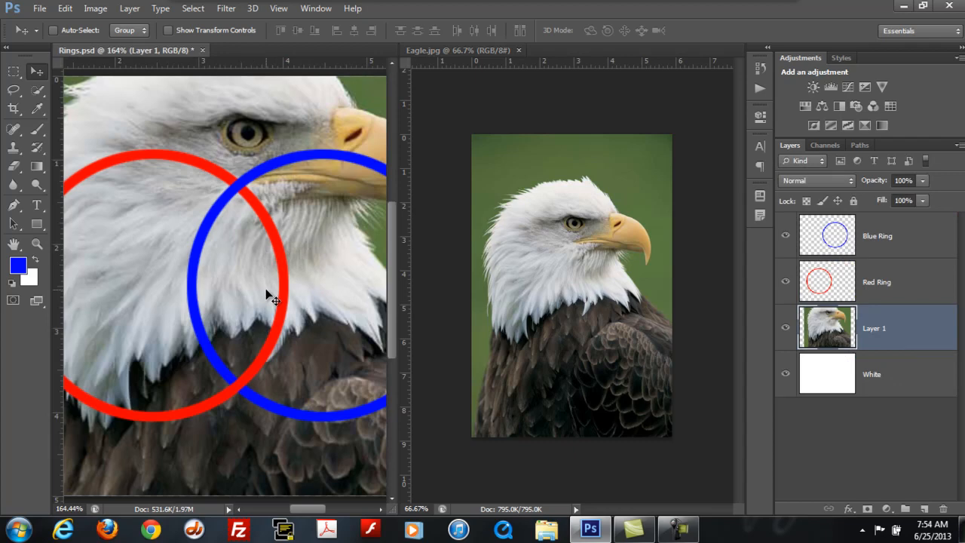
key("Delete")
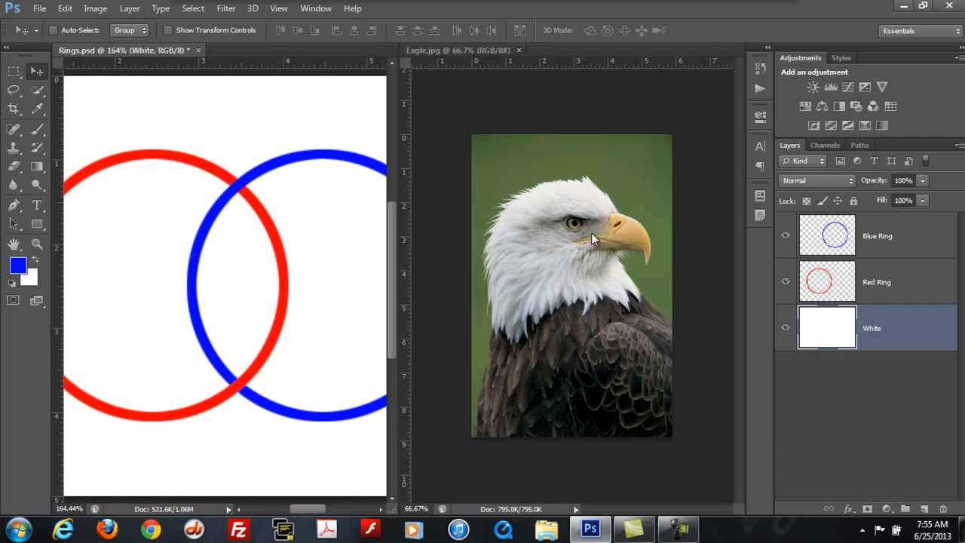
Copy the Background layer of Eagle.jpg into Rings.psd, directly above the White layer.
left_click(616, 123)
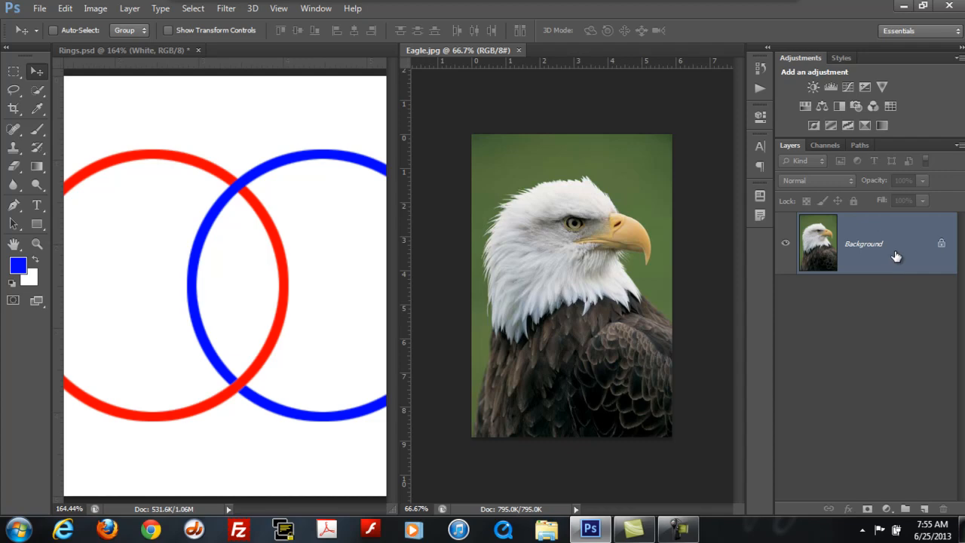
left_click_drag(884, 244, 269, 272)
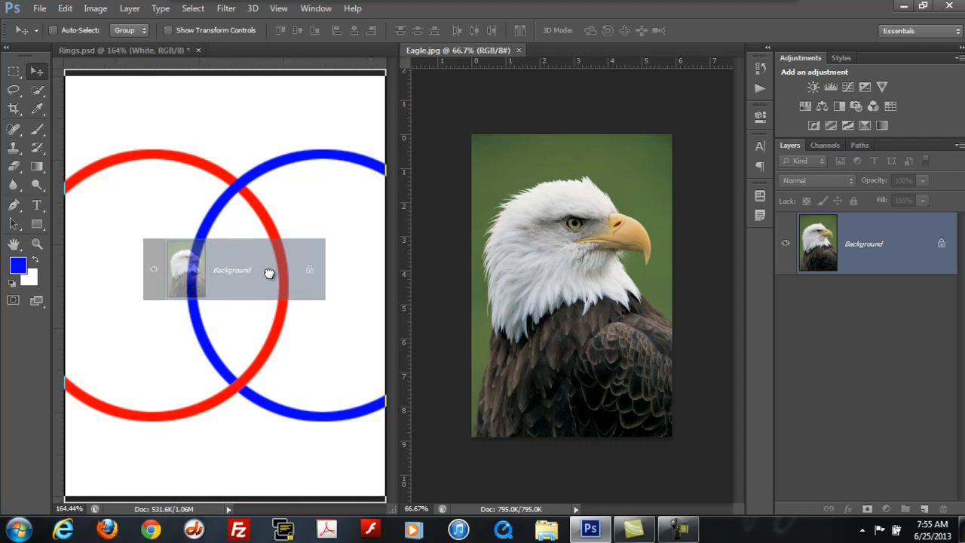
left_click_drag(269, 273, 318, 278)
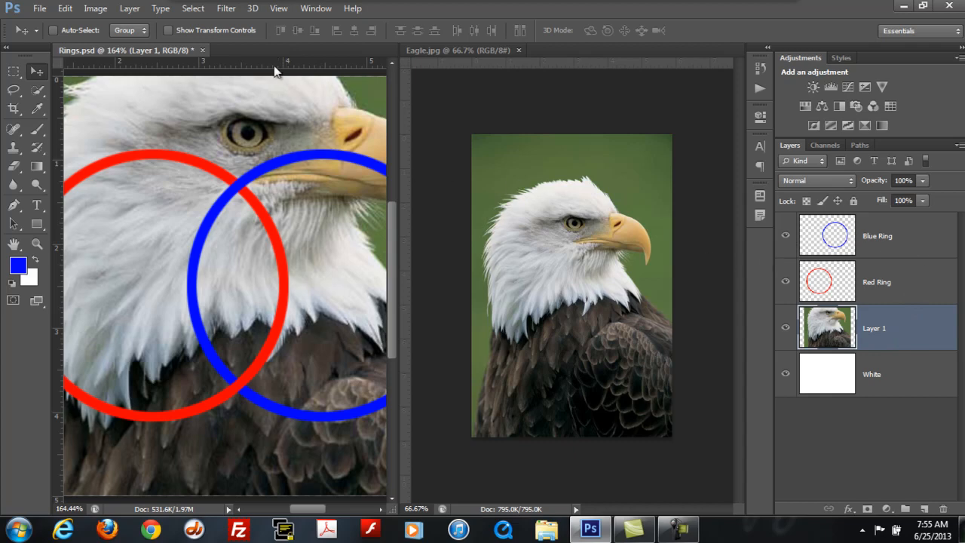
Consolidate all open documents to tabs, keeping Rings.psd in front.
left_click(315, 12)
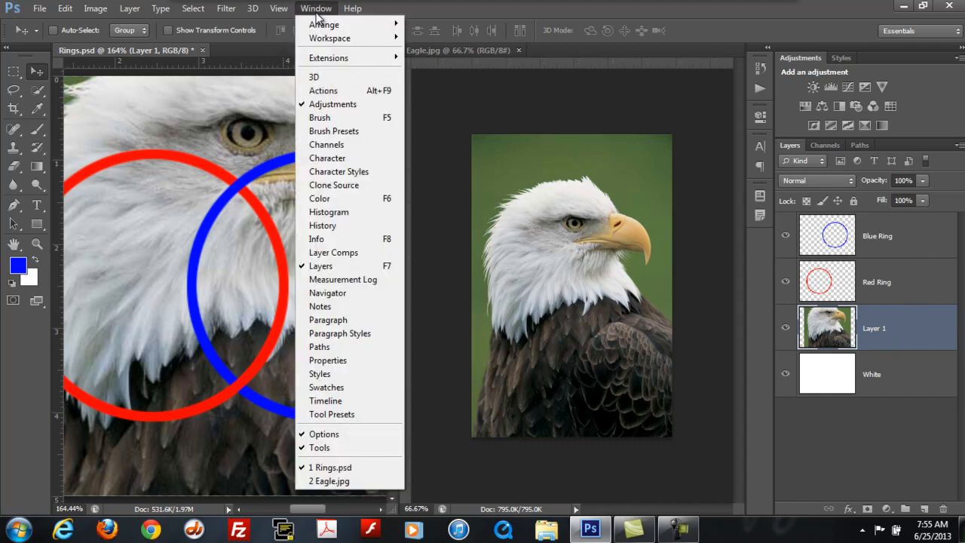
mouse_move(323, 27)
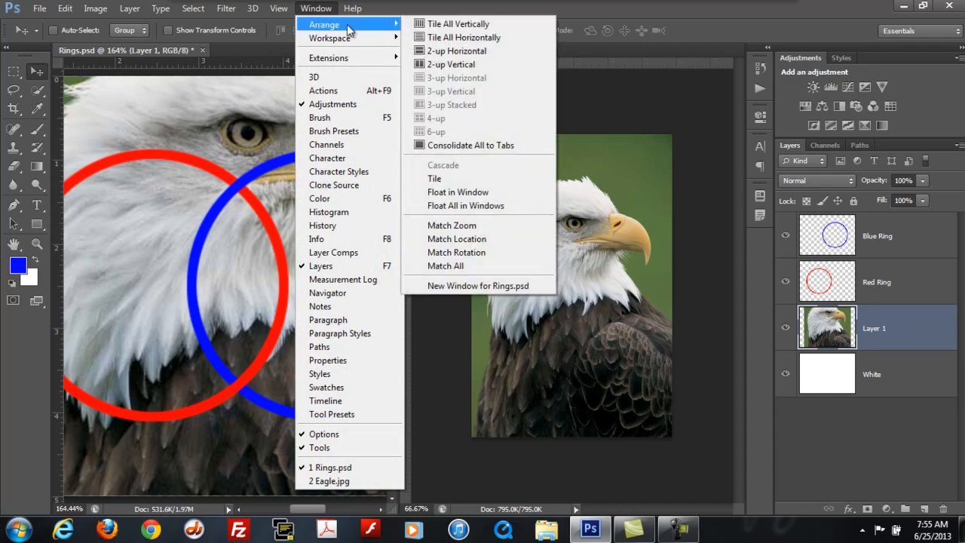
left_click(488, 146)
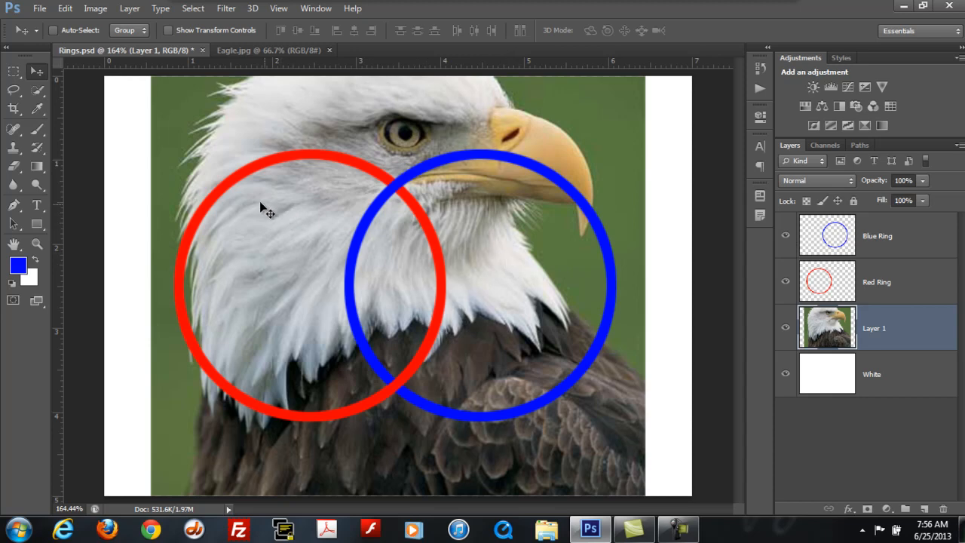
Scale the eagle on Layer 1 proportionally from its center to about 54.7%, about 3.2 by 4.9 in, using Free Transform.
left_click(35, 244)
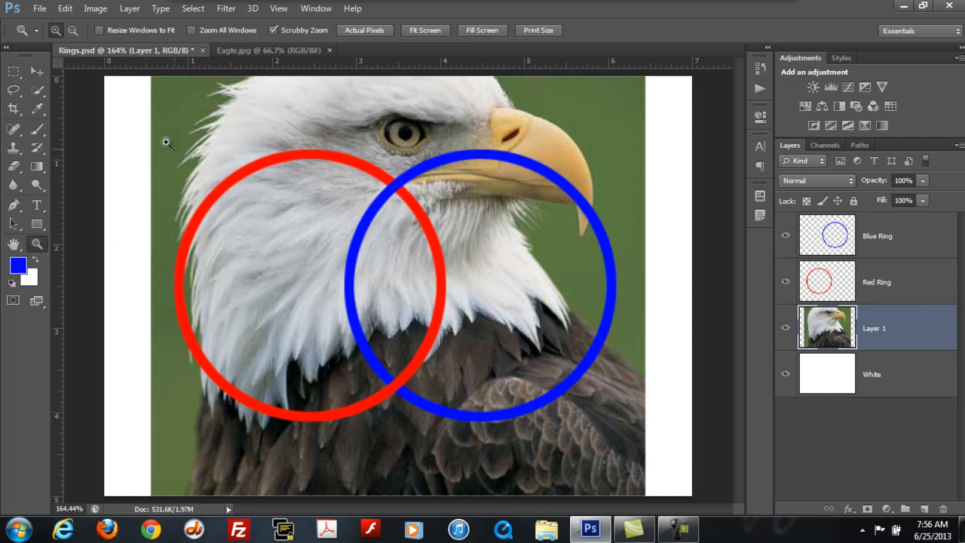
left_click(73, 32)
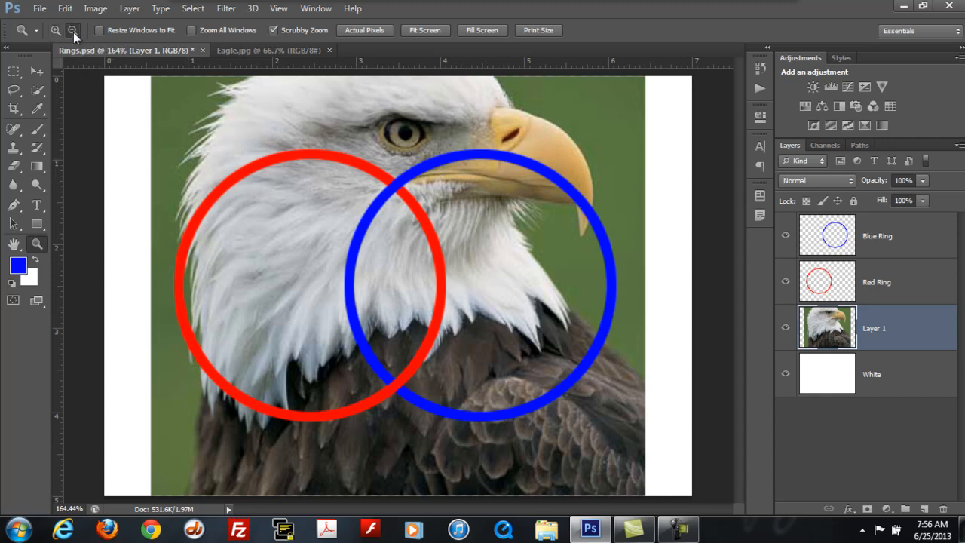
left_click(399, 246)
left_click(399, 246)
left_click(401, 246)
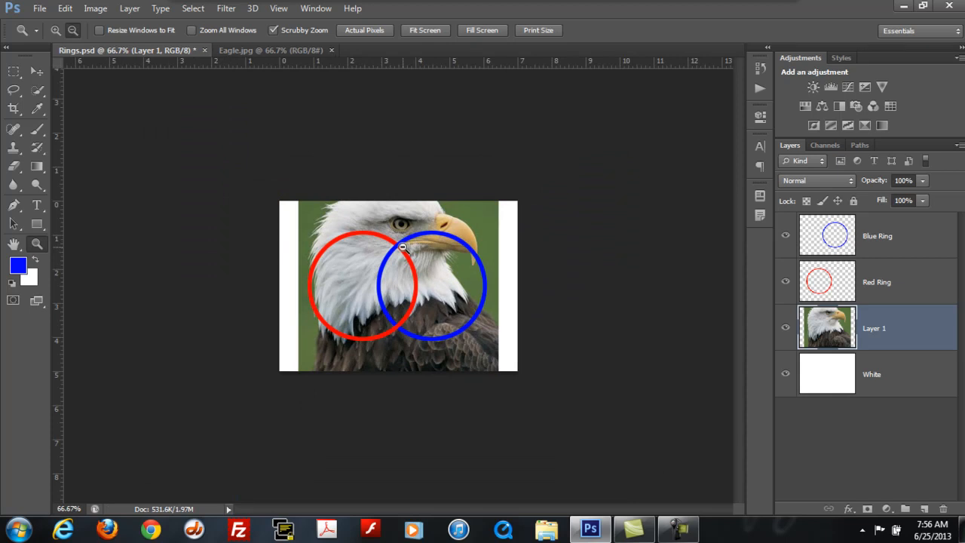
left_click(67, 11)
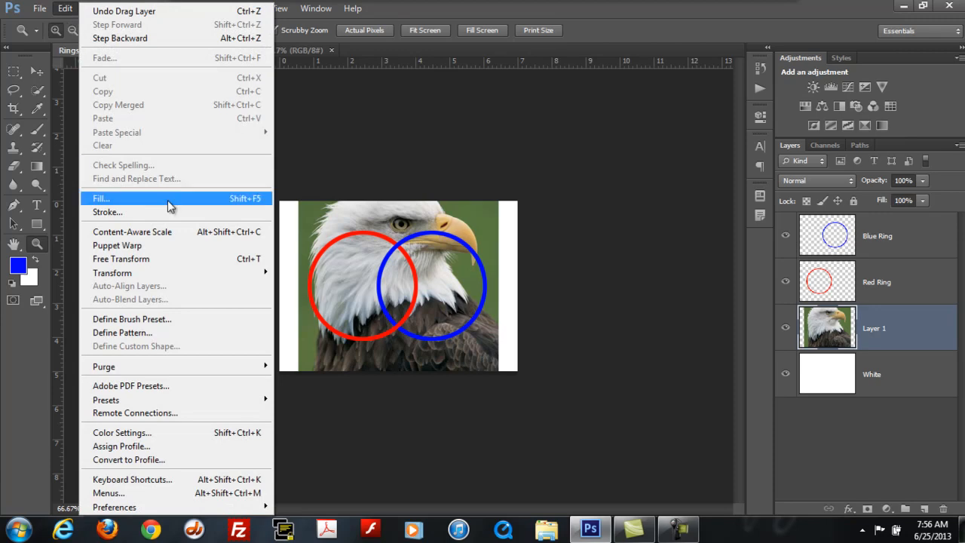
left_click(266, 261)
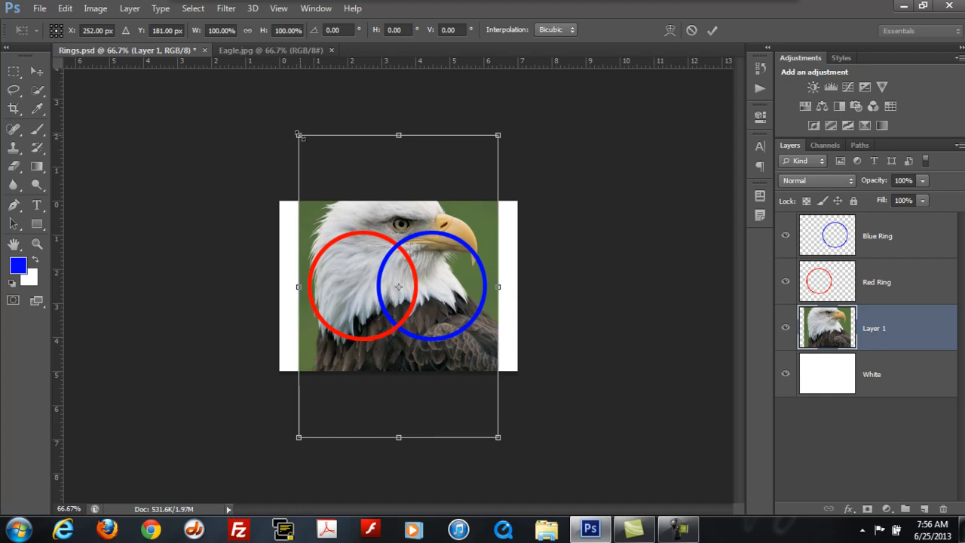
left_click_drag(397, 136, 398, 252)
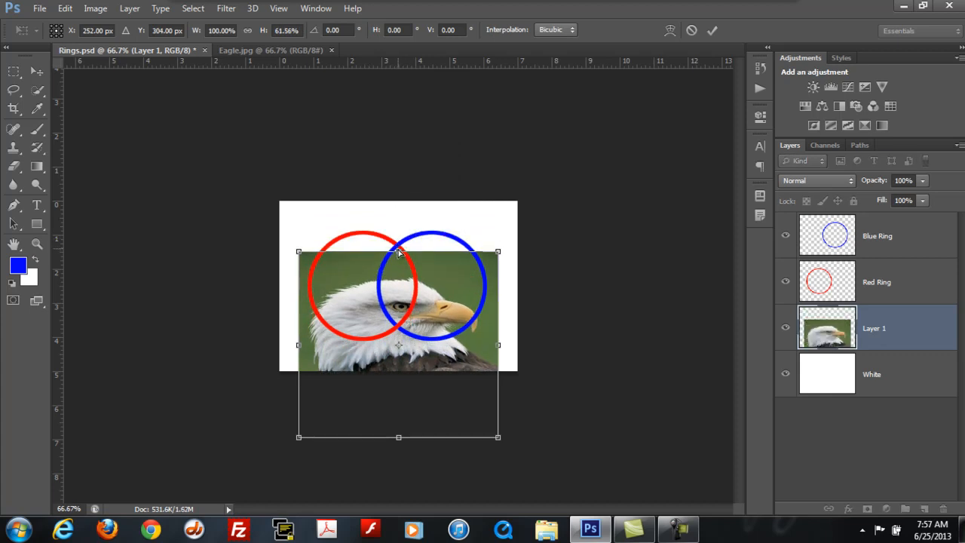
key("ctrl+z")
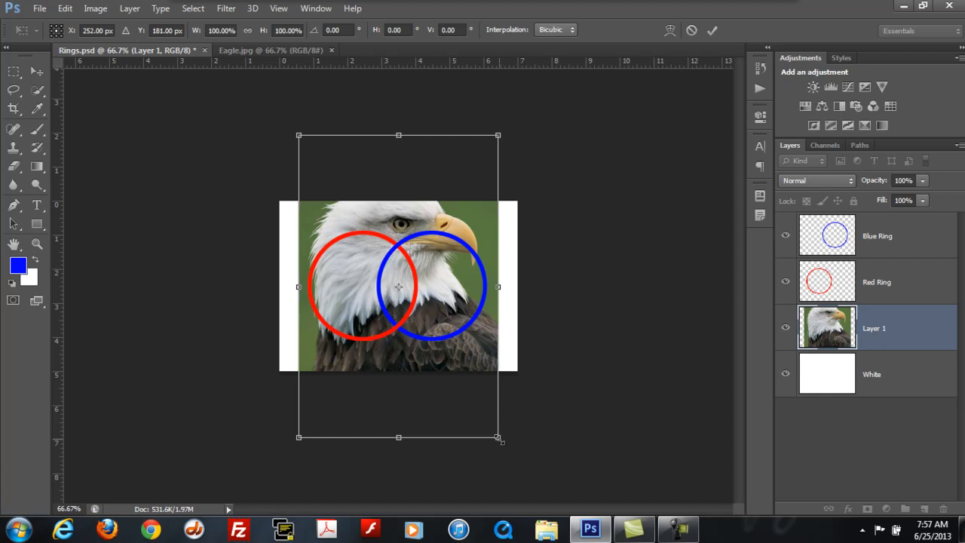
left_click_drag(497, 437, 451, 370)
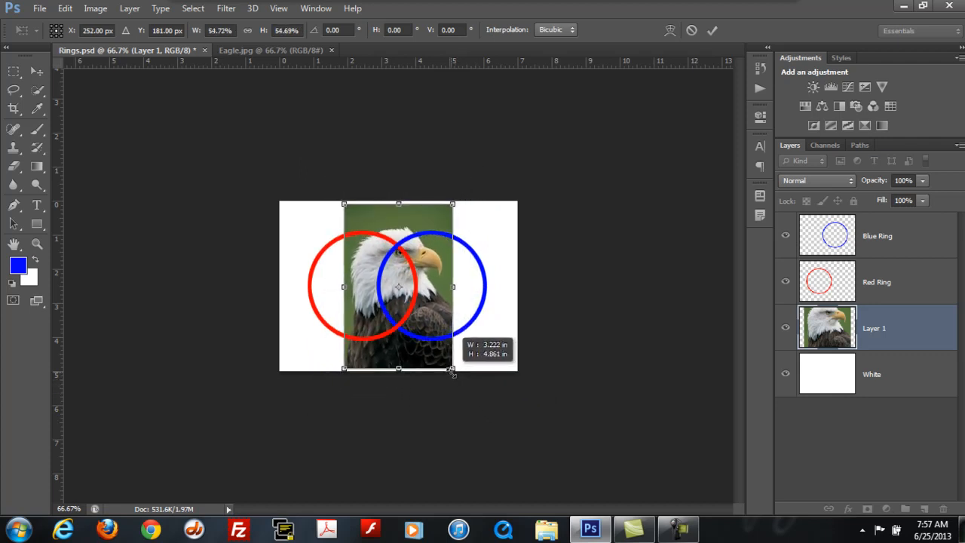
left_click_drag(450, 371, 451, 370)
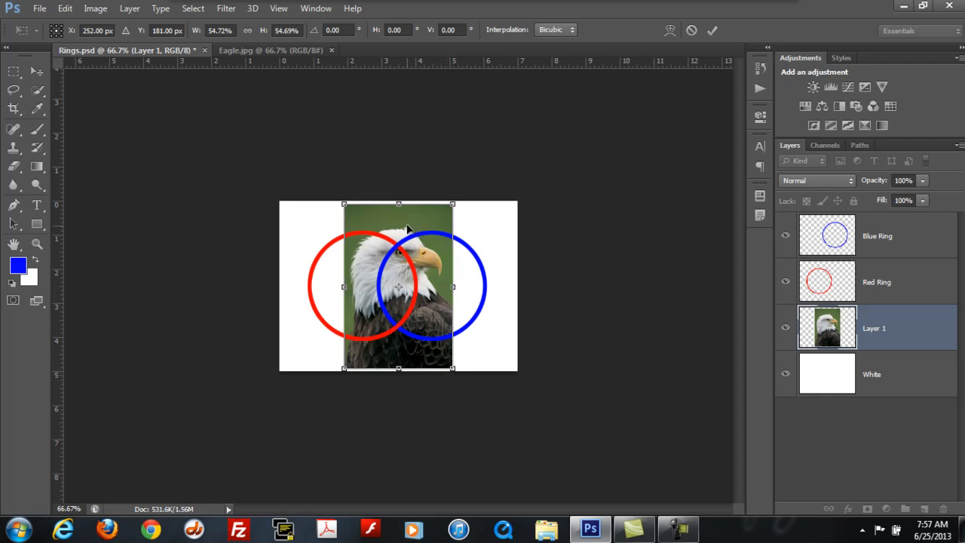
Move the scaled eagle so its head sits inside the blue ring, at about X 323 px and Y 219 px, and apply the transform.
left_click_drag(401, 229, 432, 235)
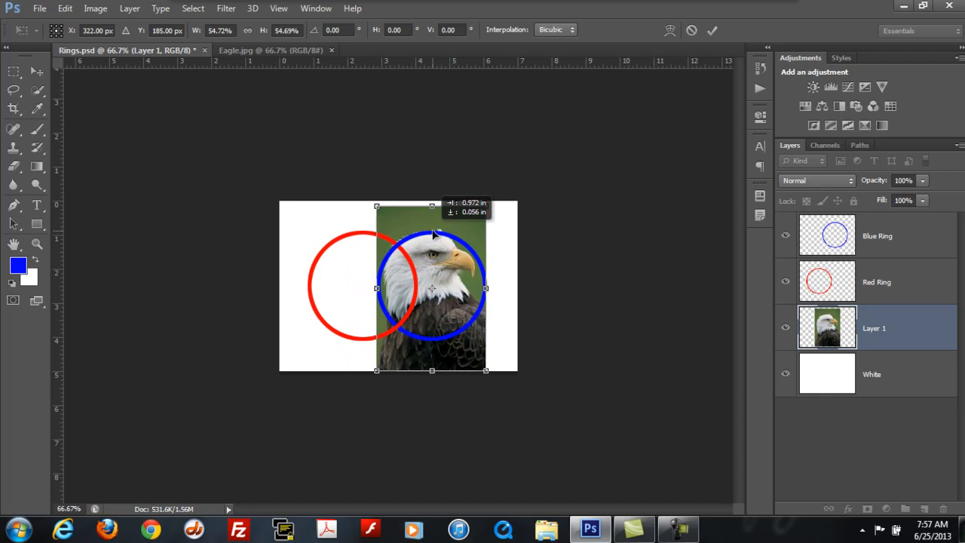
left_click_drag(434, 235, 434, 247)
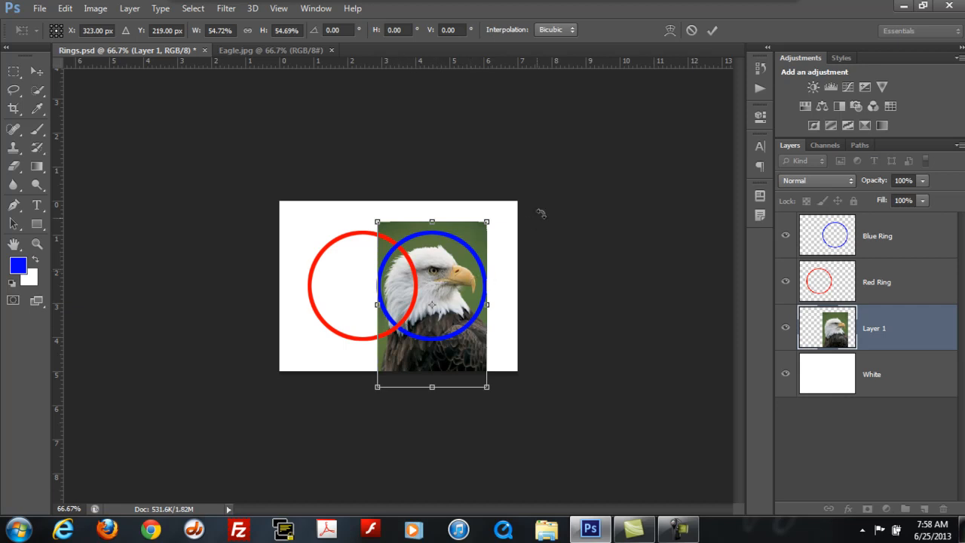
left_click(715, 31)
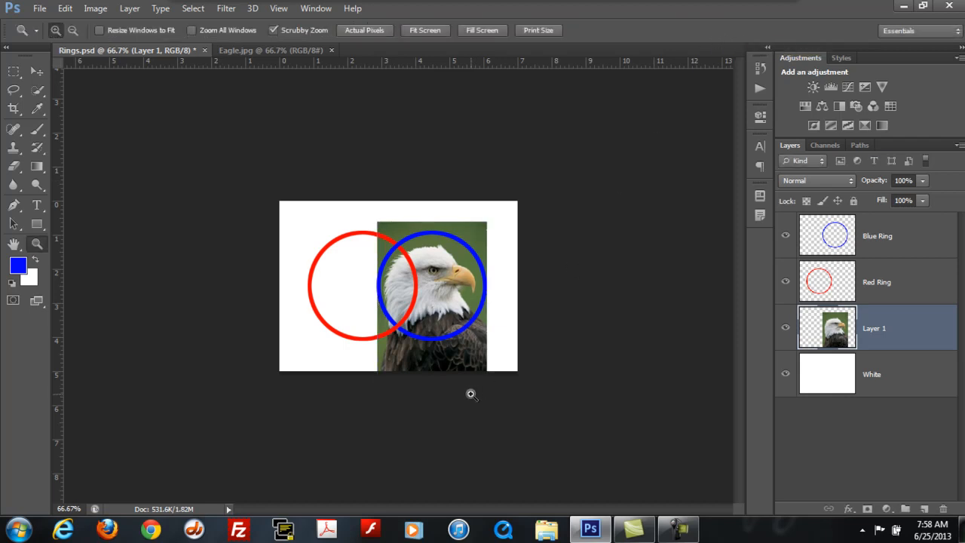
Inspect how the eagle photo lines up with the blue ring and check the document's snapping options.
left_click(445, 303)
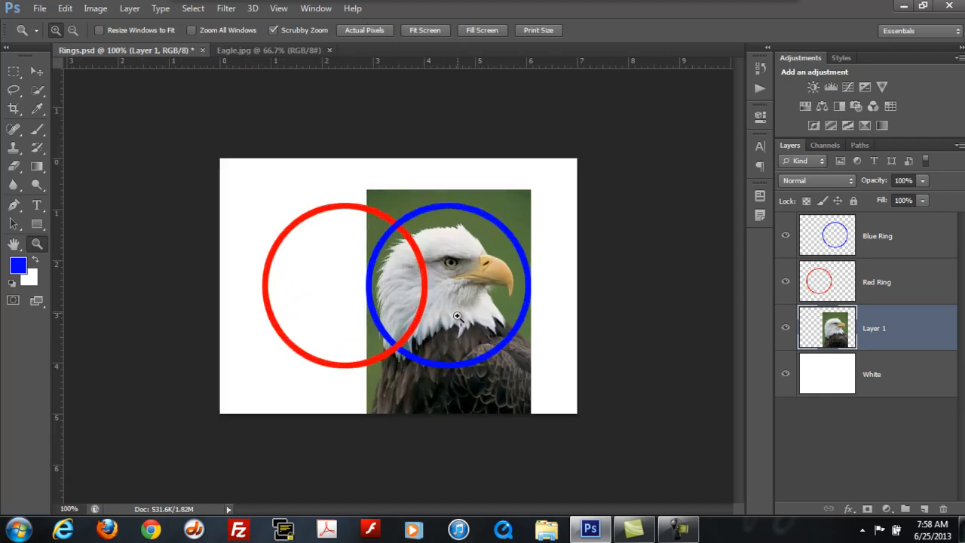
left_click(457, 314)
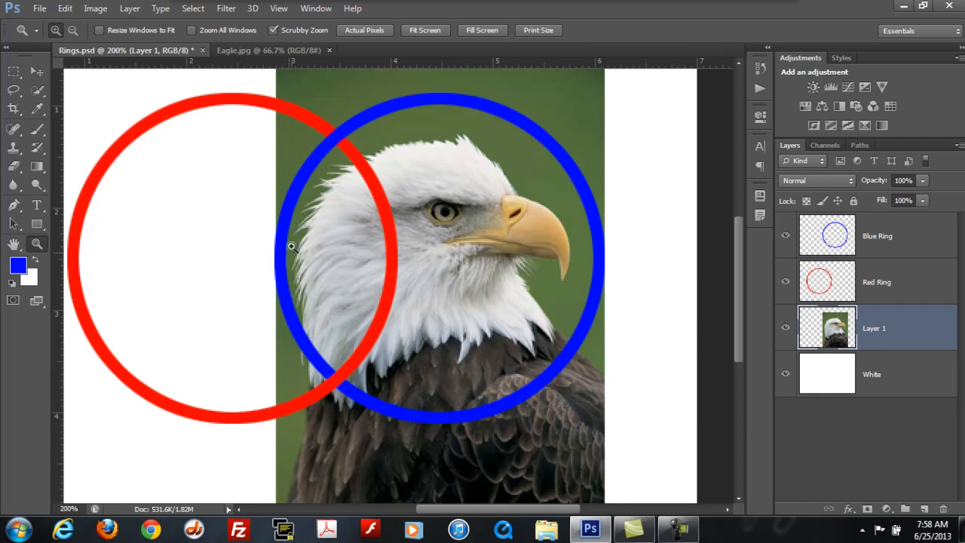
left_click(280, 9)
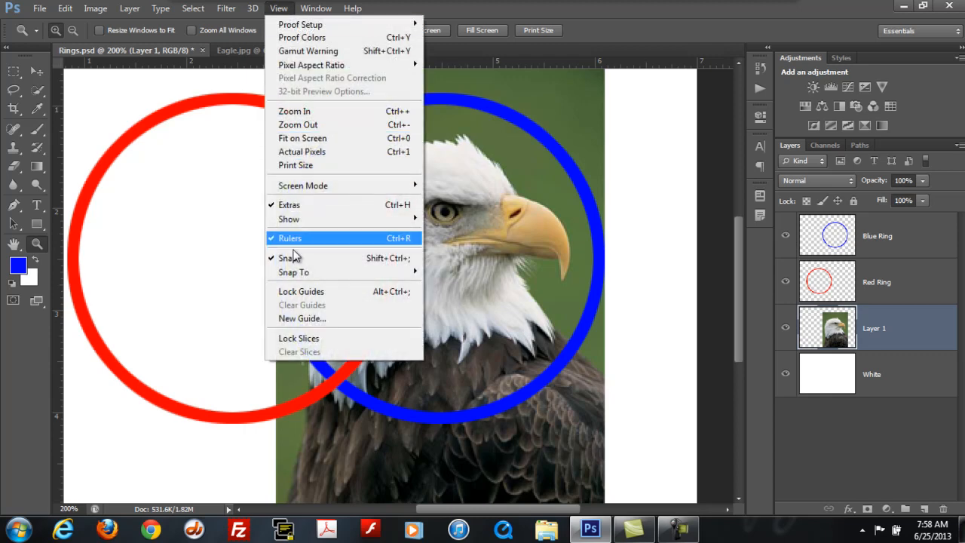
mouse_move(295, 274)
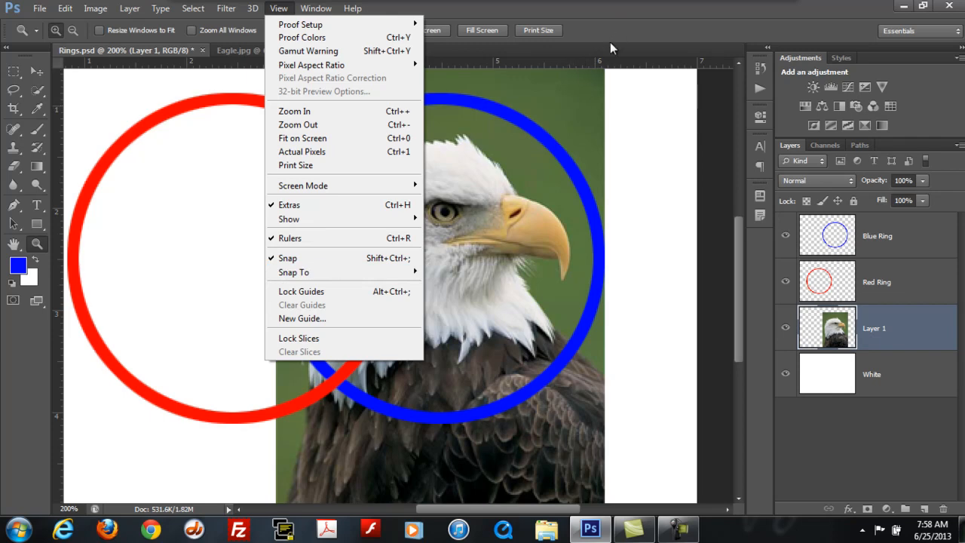
left_click(276, 260)
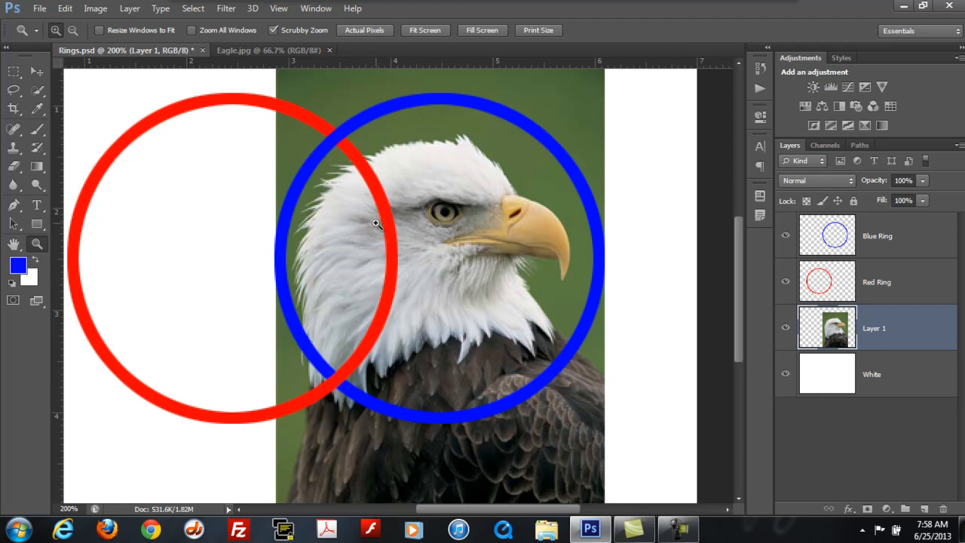
scroll(560, 197, "down", 1)
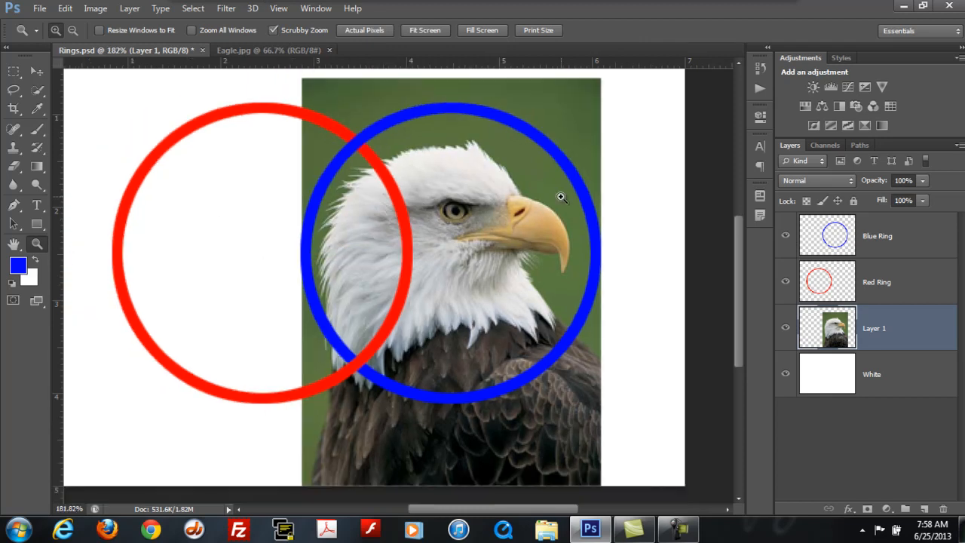
scroll(561, 197, "down", 1)
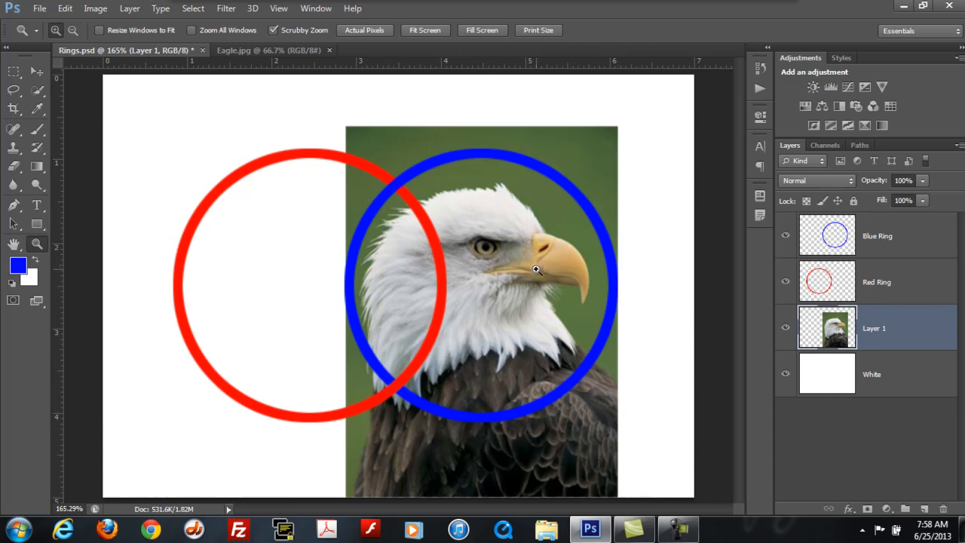
Try selecting the area outside the blue ring on the Blue Ring layer with the Magic Wand tool.
left_click(891, 245)
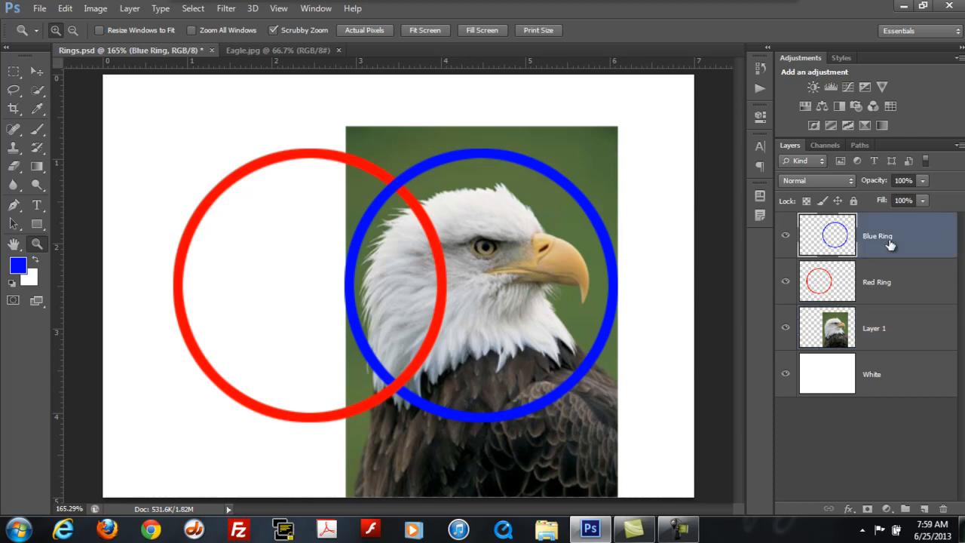
left_click(39, 92)
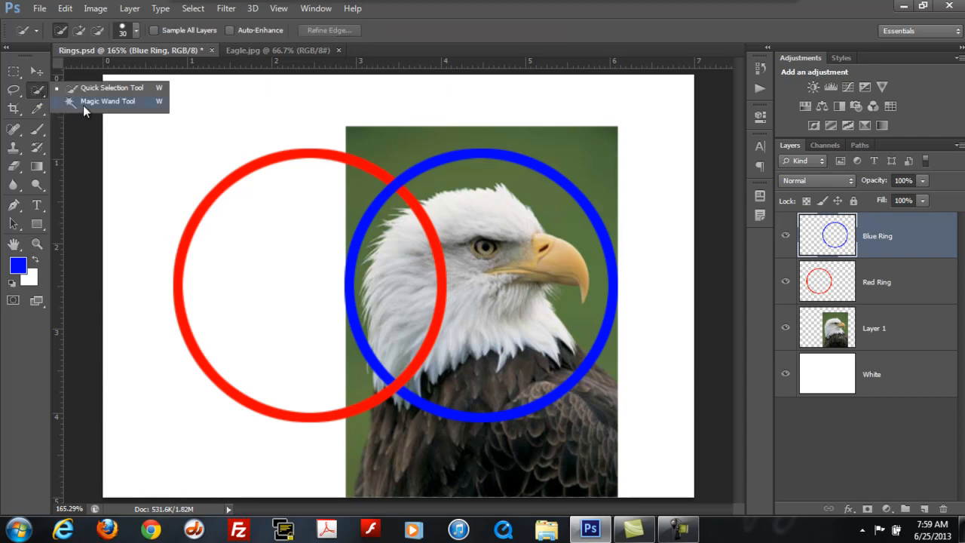
left_click(83, 103)
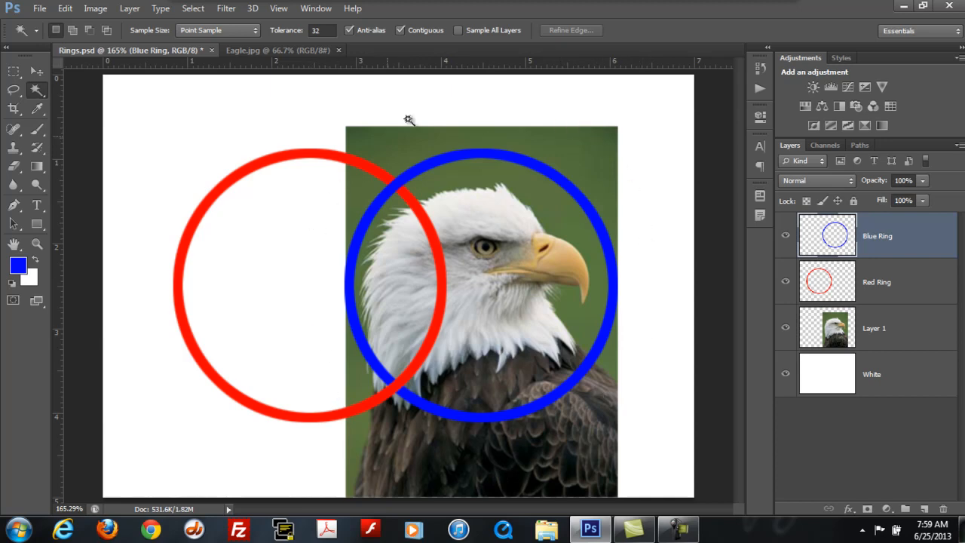
left_click(595, 143)
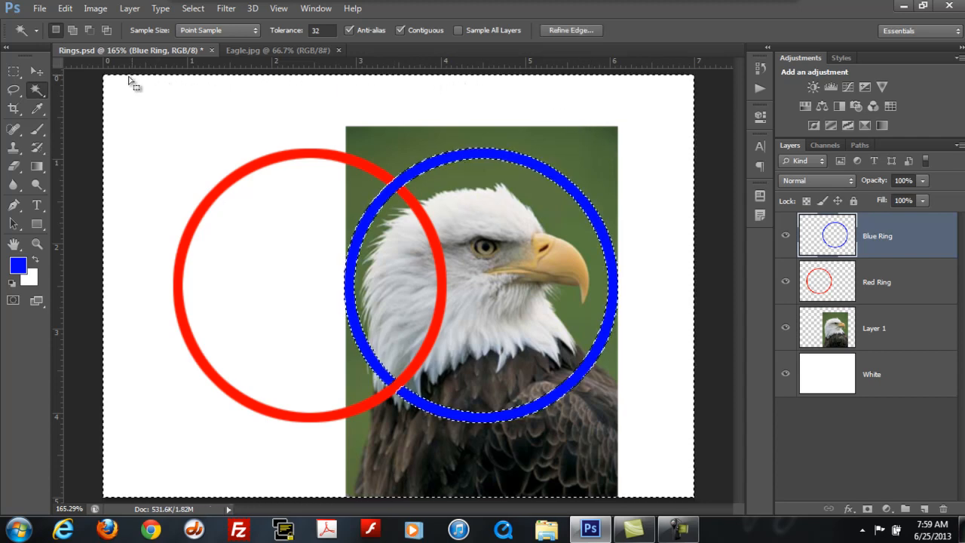
Check the selection with the Red Ring layer and Layer 1 temporarily hidden, restore both layers, and deselect.
left_click(786, 283)
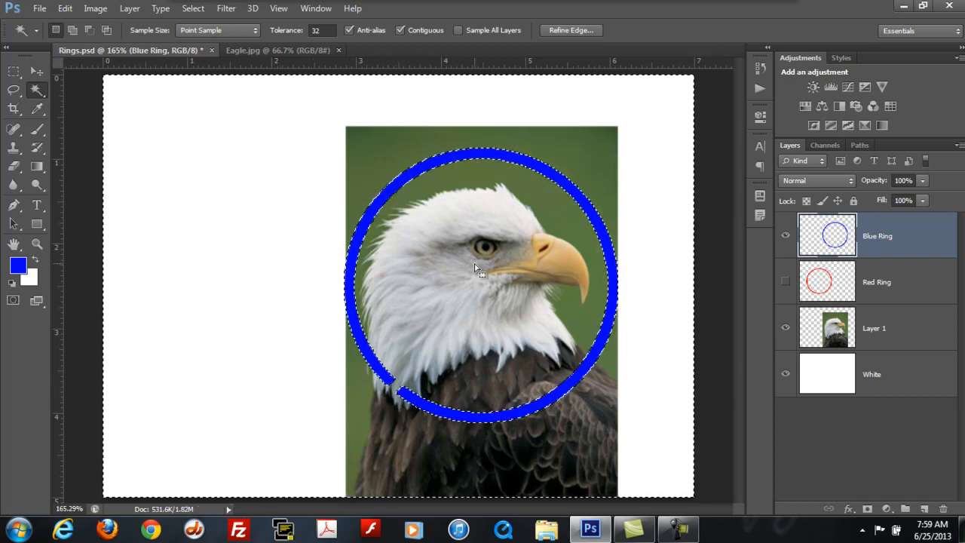
left_click(785, 330)
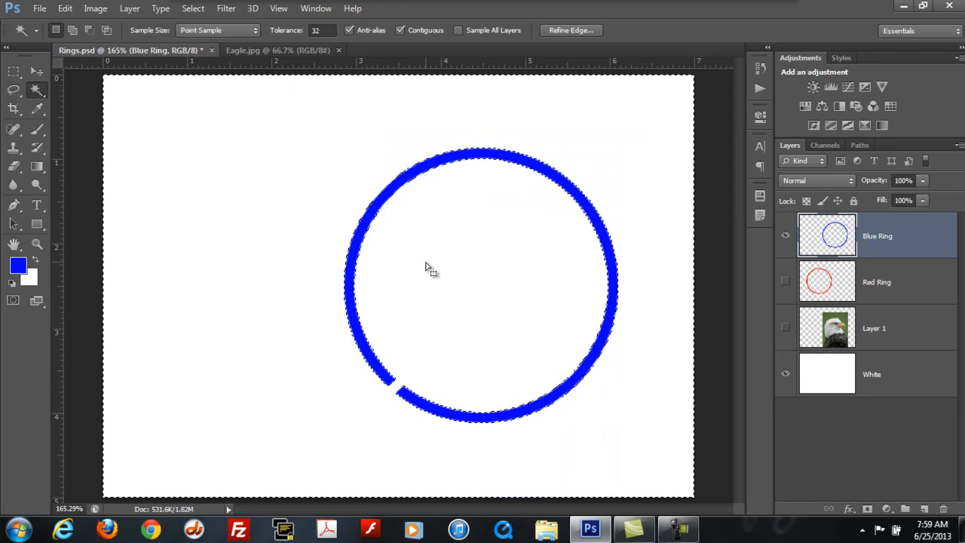
left_click(786, 332)
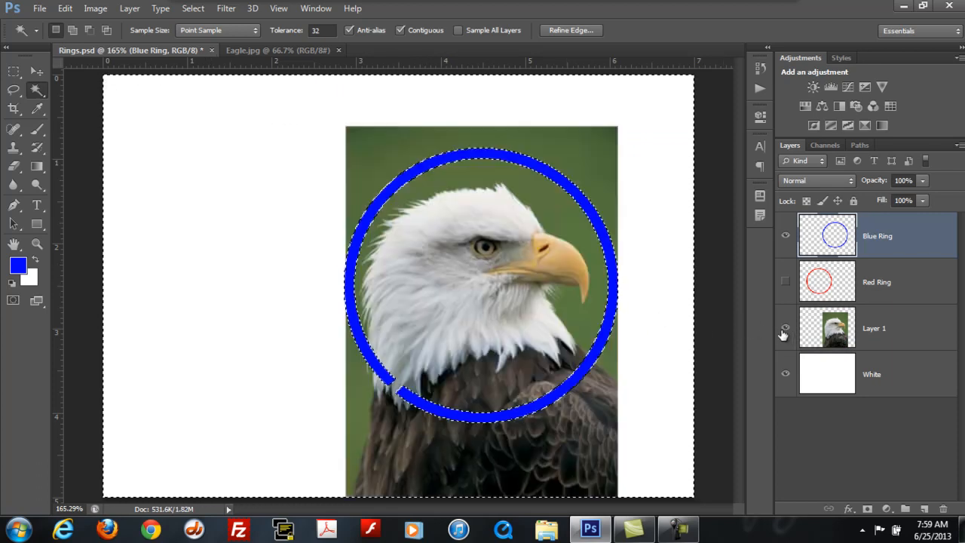
left_click(786, 283)
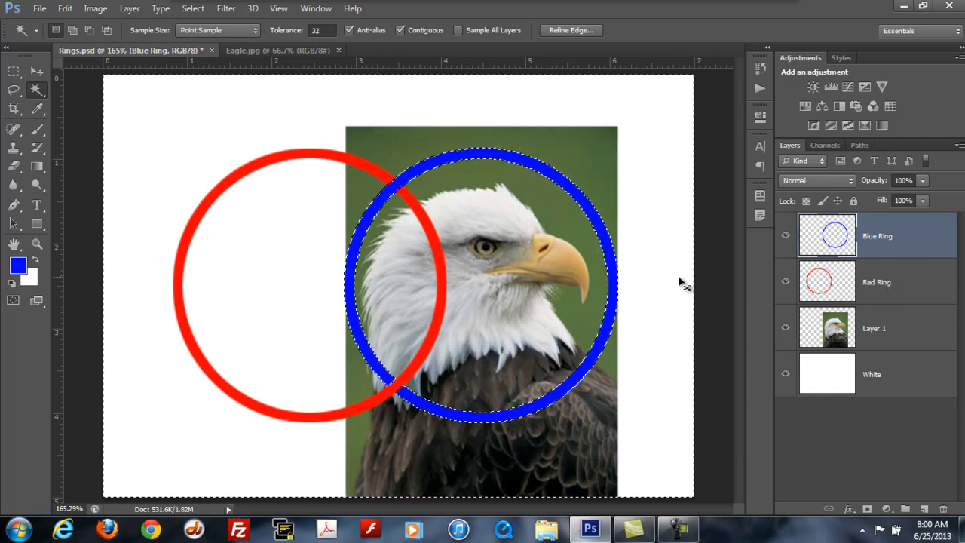
key("ctrl+d")
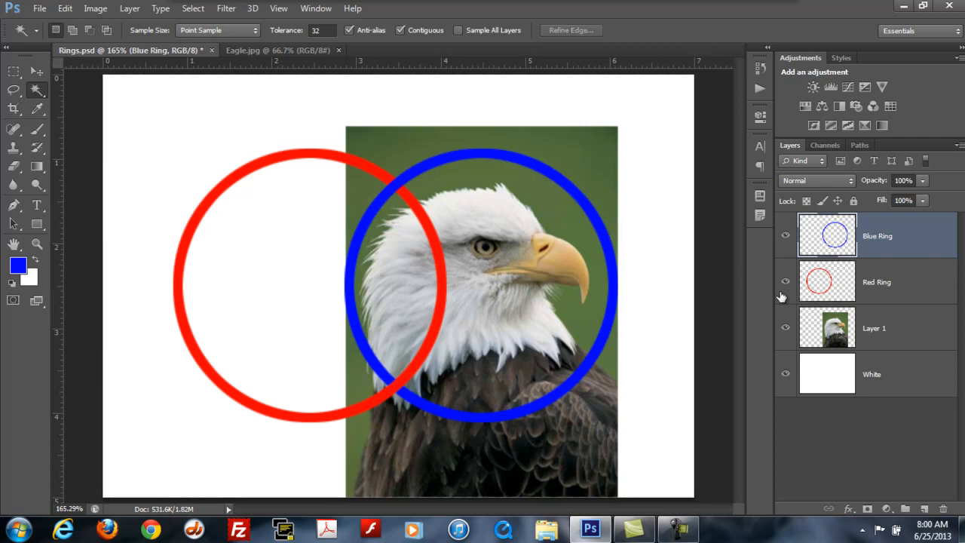
Hide the White layer and rename Layer 1 to Eagle 1.
left_click(785, 375)
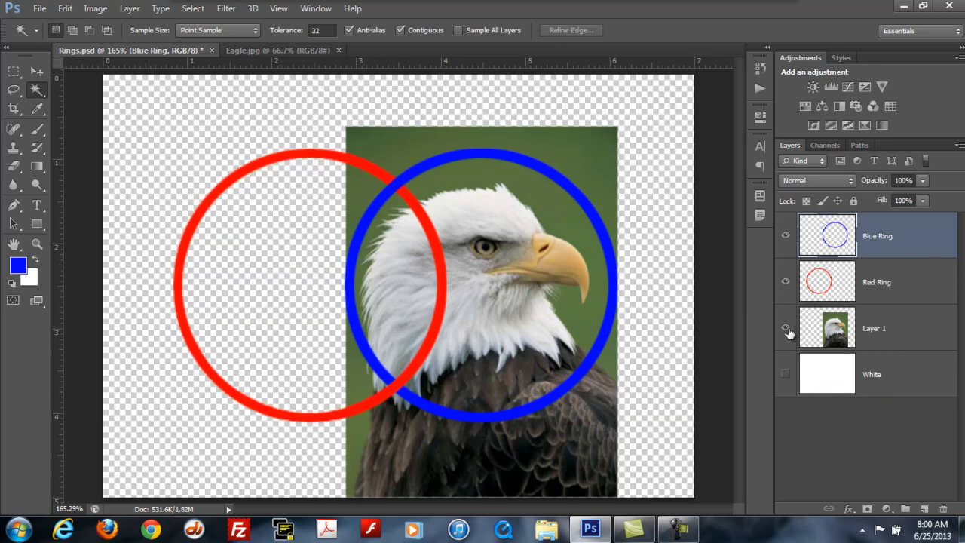
double_click(874, 332)
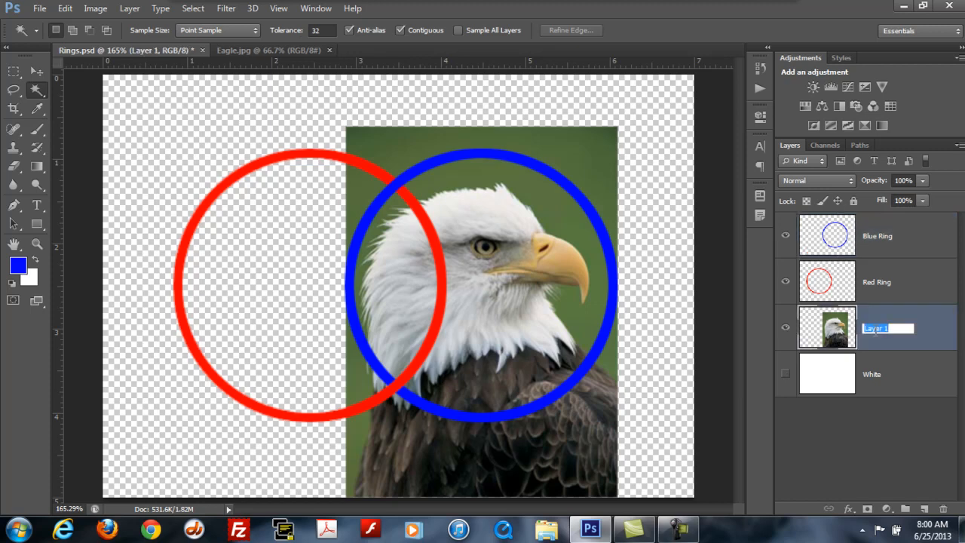
type("Eagl")
key("Return")
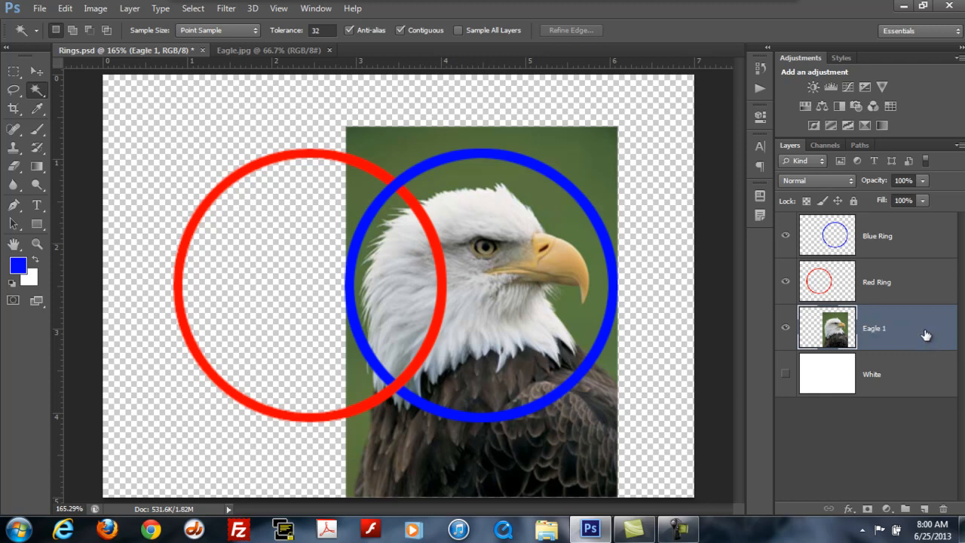
Hide the Eagle 1 layer and make the Blue Ring layer active.
left_click(786, 330)
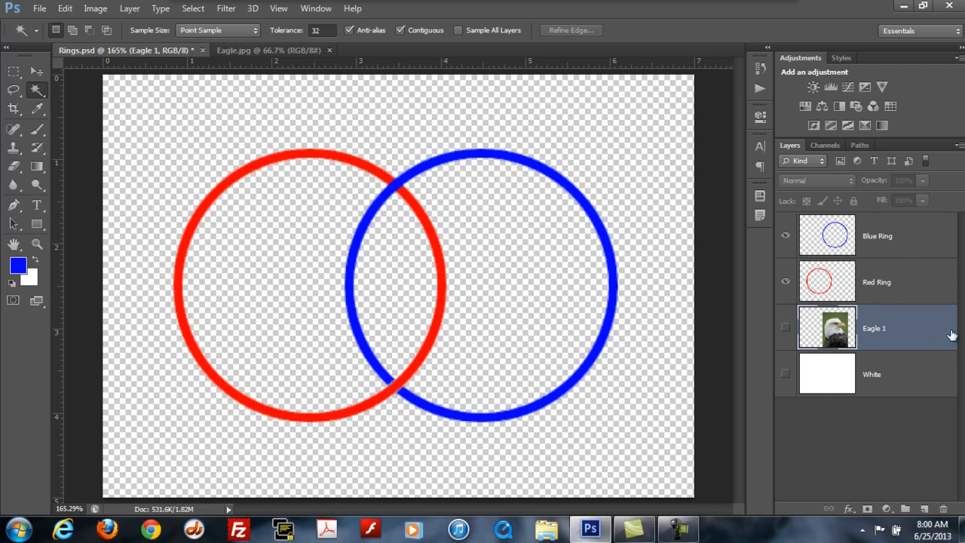
left_click(915, 246)
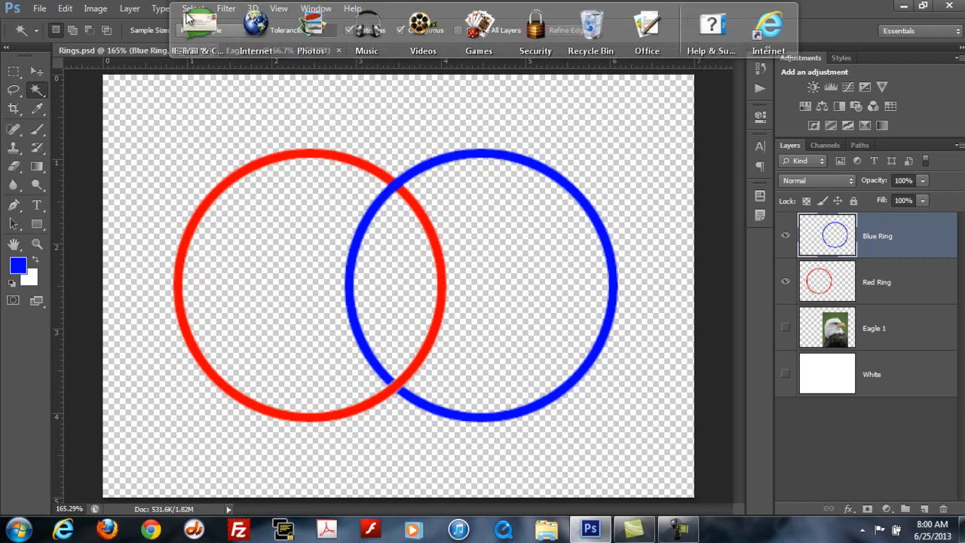
left_click(193, 9)
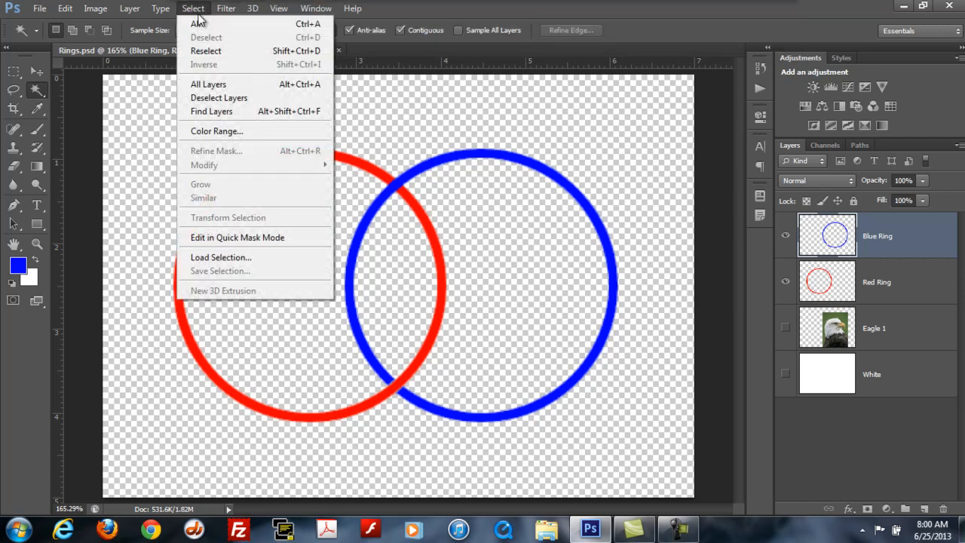
mouse_move(138, 15)
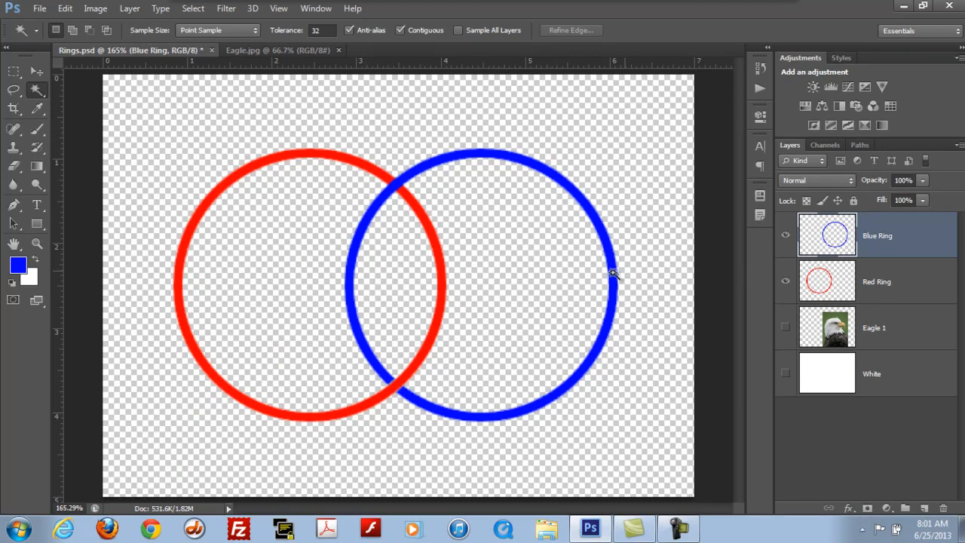
Stamp the visible ring layers into a new merged layer and select the area outside both rings with the Magic Wand.
left_click(131, 10)
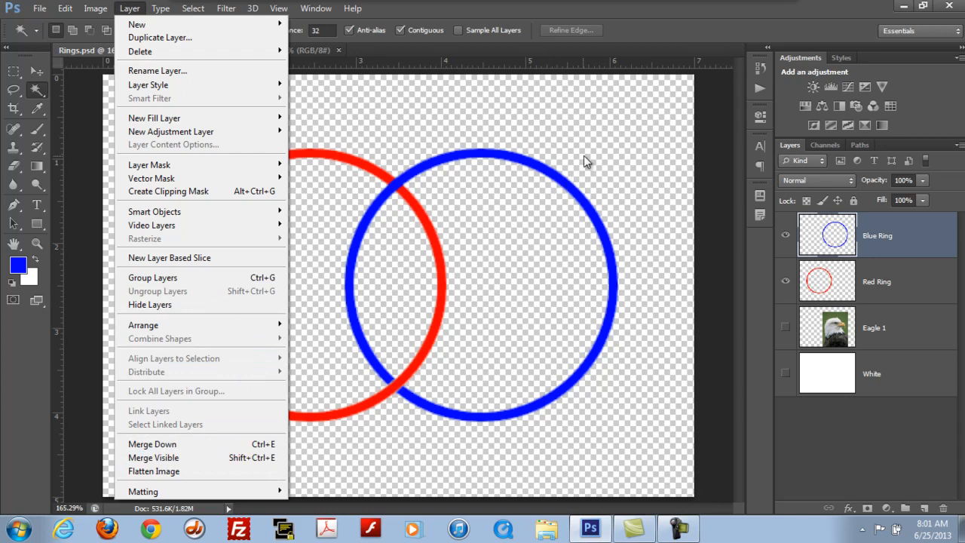
left_click(636, 23)
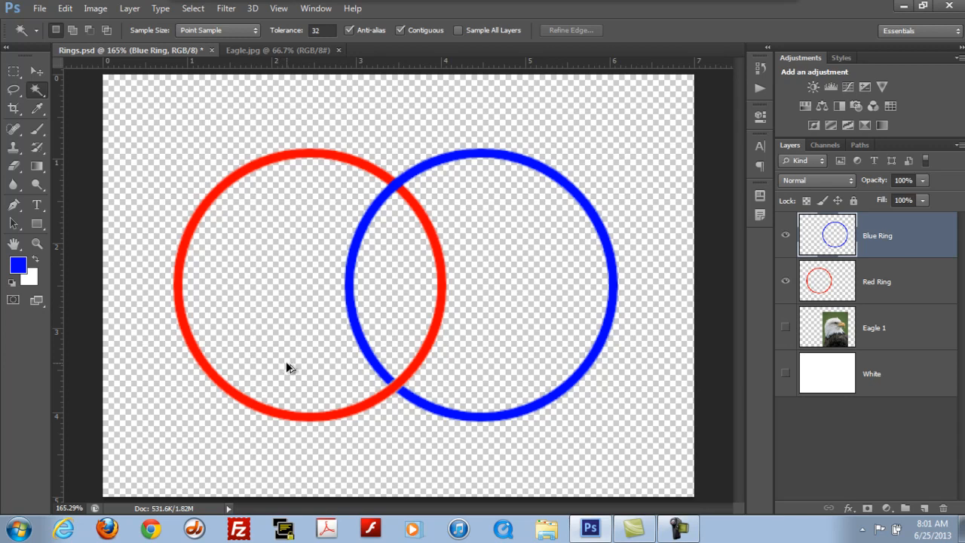
key("ctrl+shift+alt+e")
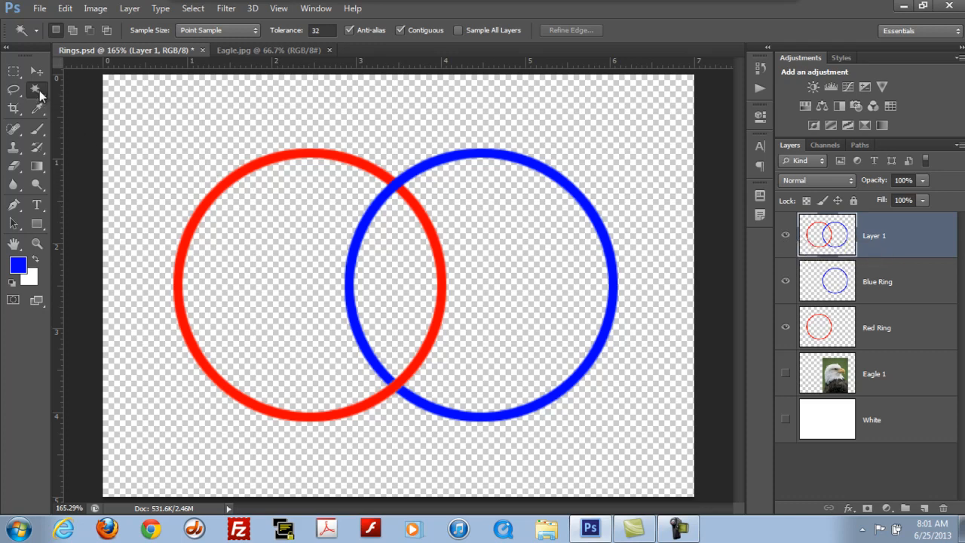
left_click(372, 126)
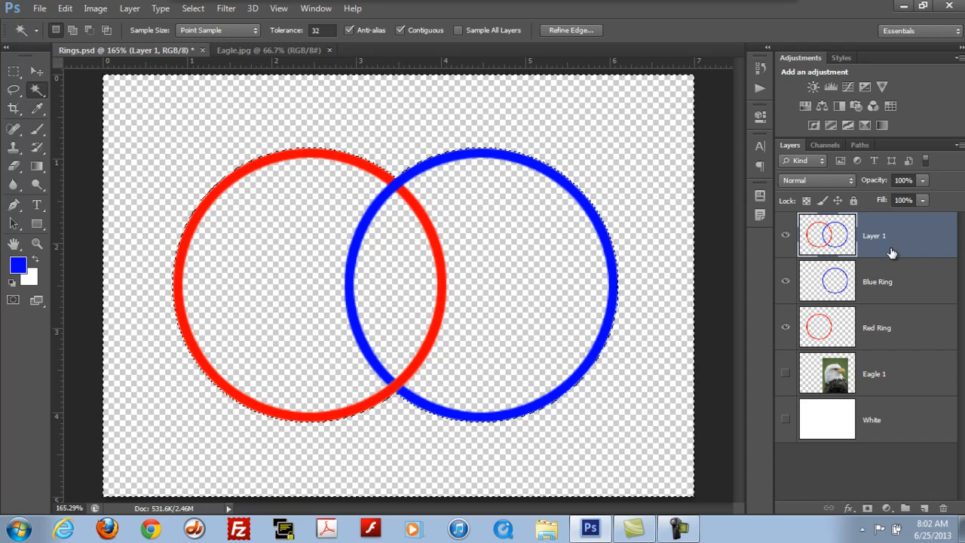
Show the Eagle 1 and White layers and delete the selected area outside the rings from the Eagle 1 layer.
left_click(787, 375)
left_click(786, 420)
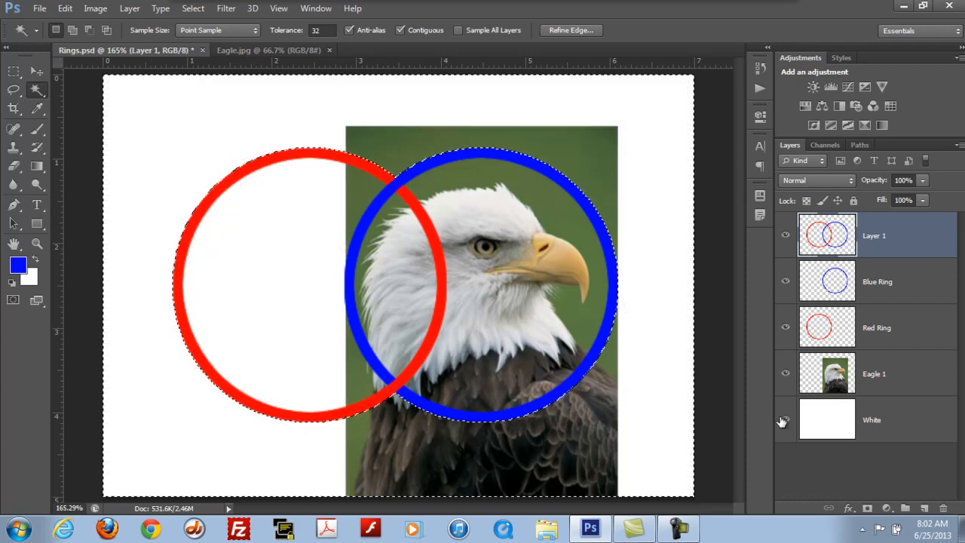
left_click(887, 382)
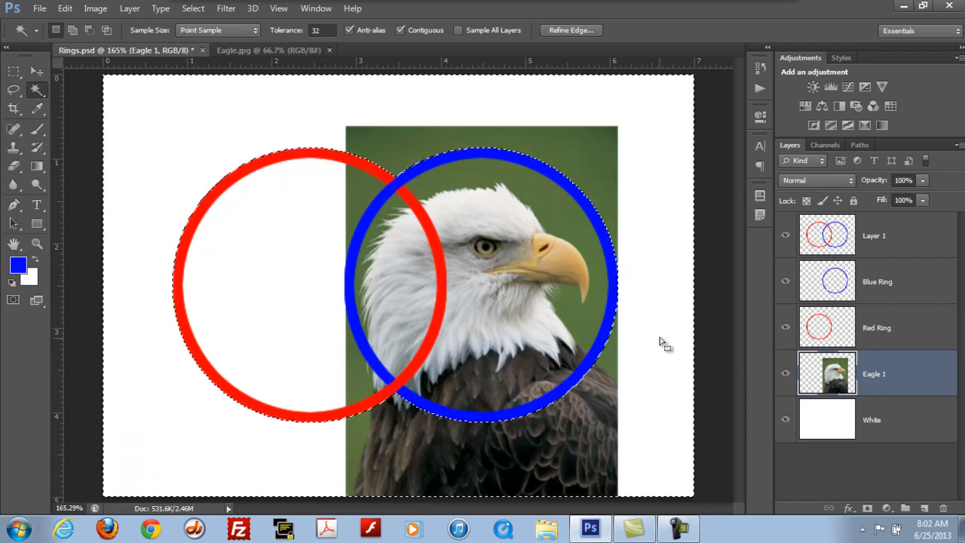
key("Delete")
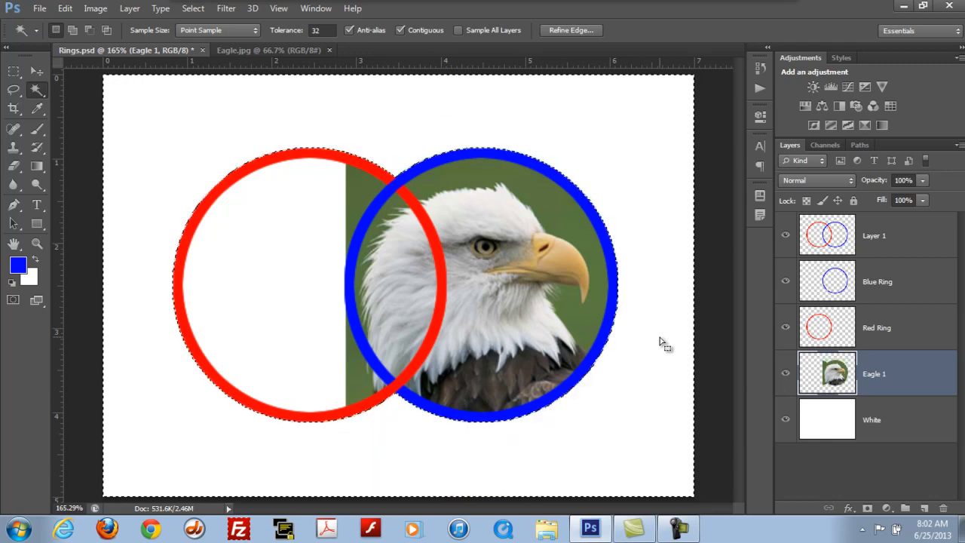
Magic Wand the red ring's interior outside the blue ring on Layer 1, delete that area from Eagle 1, and deselect.
left_click(872, 240)
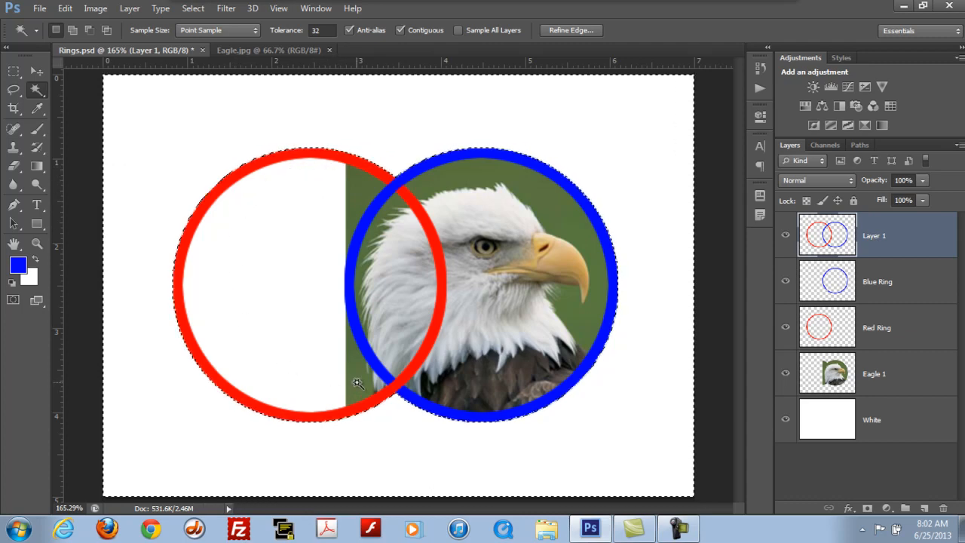
left_click(252, 252)
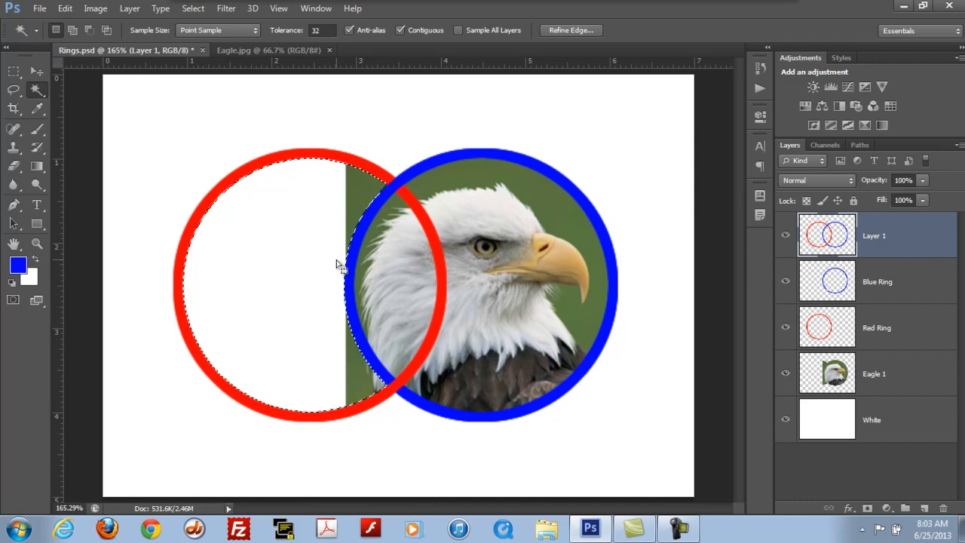
left_click(910, 378)
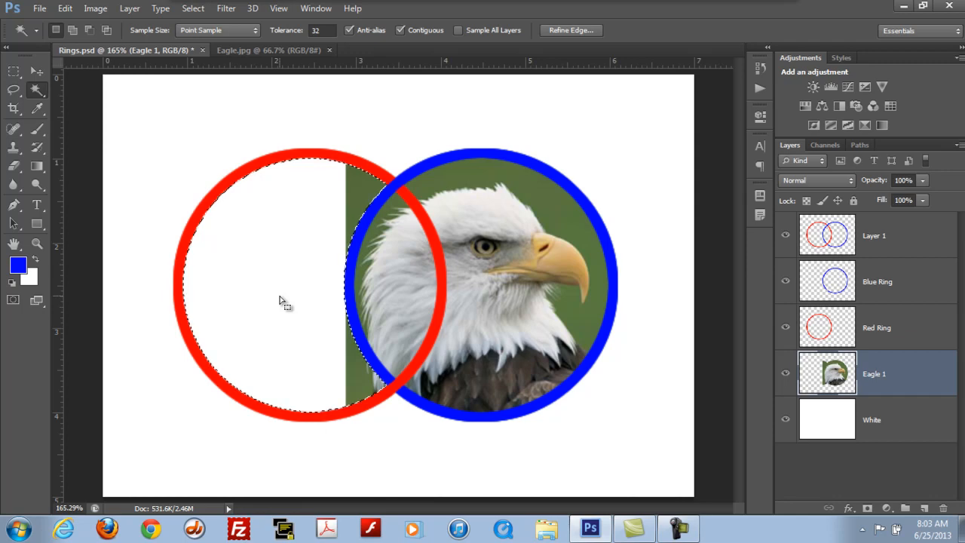
key("Delete")
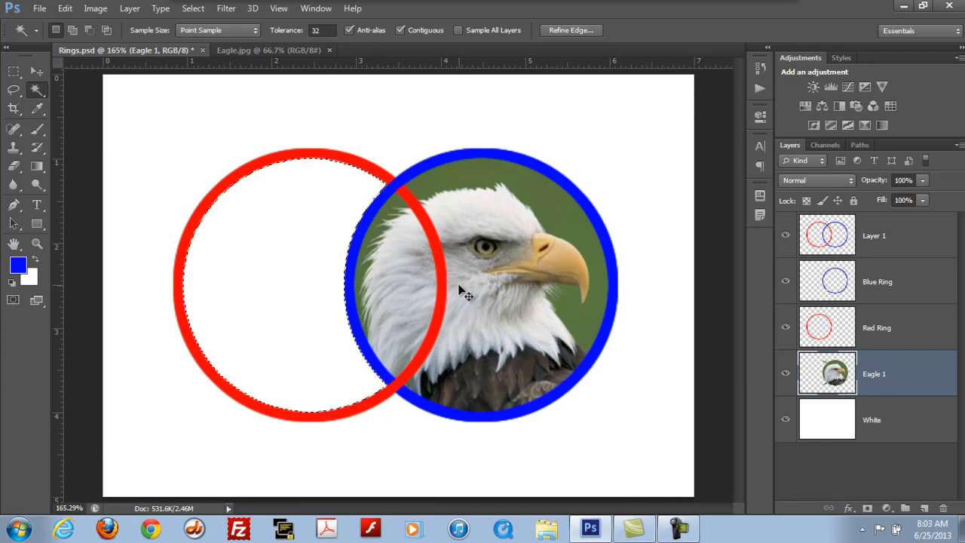
key("ctrl+d")
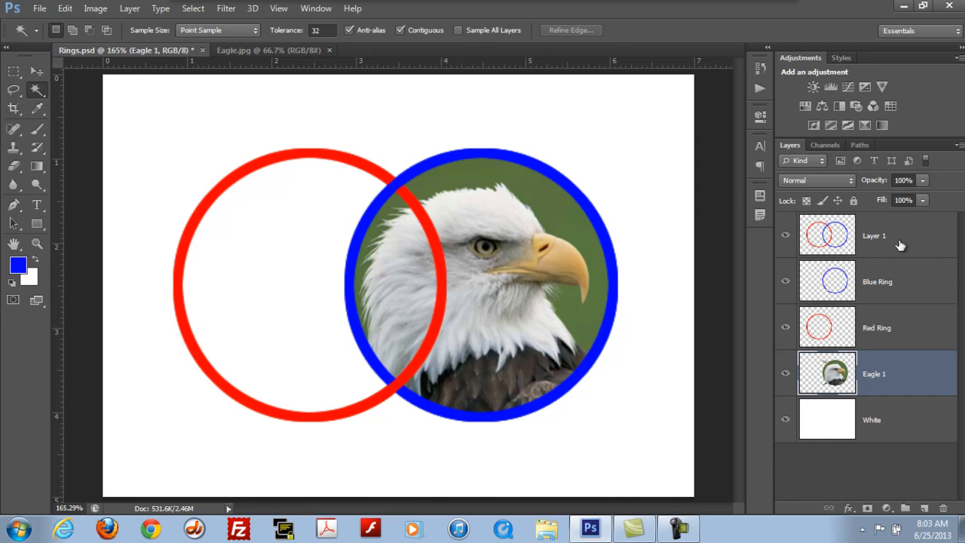
Delete the merged rings layer, Layer 1, and make the Eagle 1 layer active.
left_click(900, 247)
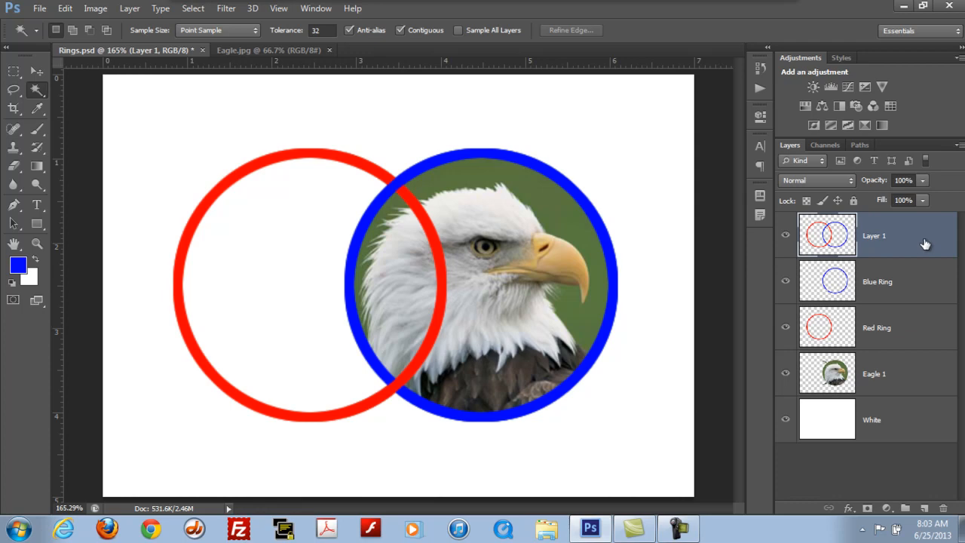
left_click_drag(924, 243, 943, 508)
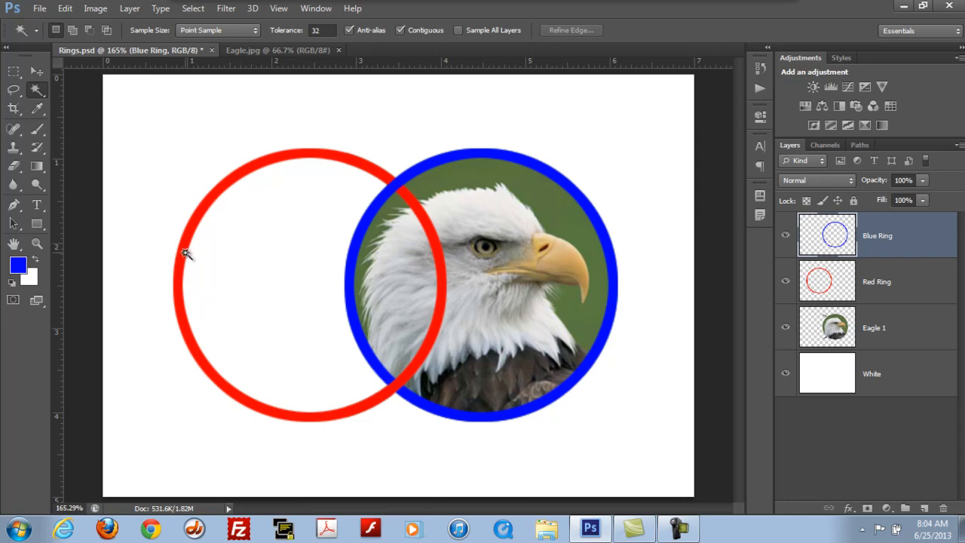
left_click(916, 333)
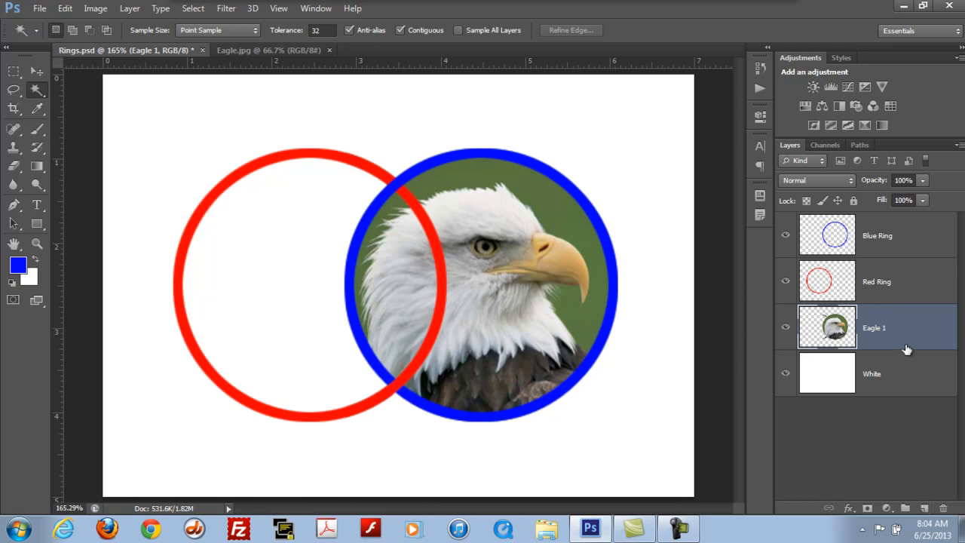
left_click_drag(906, 334, 925, 510)
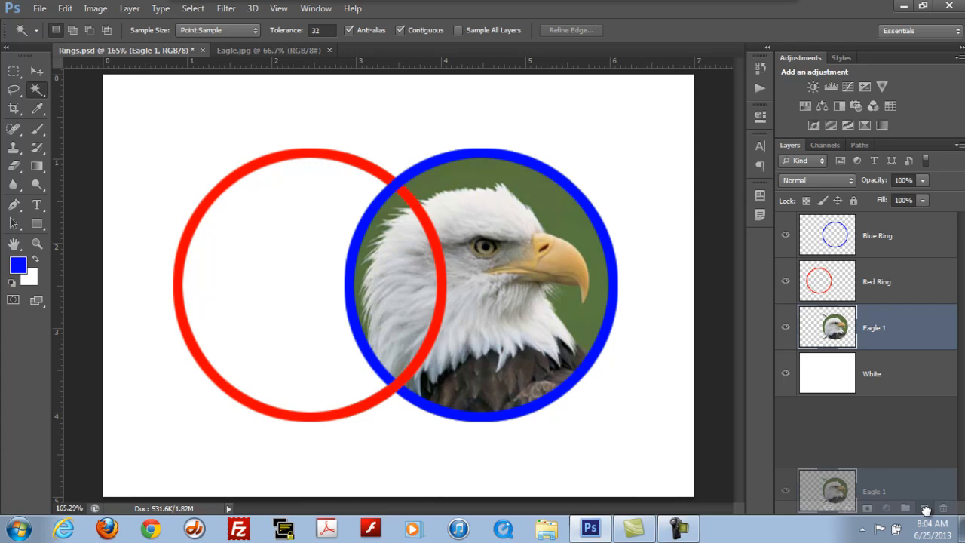
left_click_drag(925, 510, 926, 510)
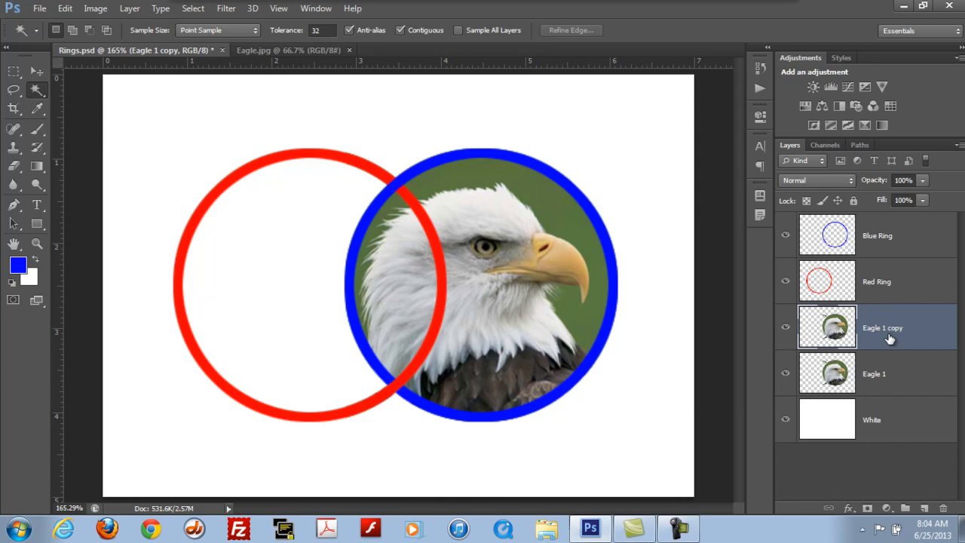
key("ctrl+z")
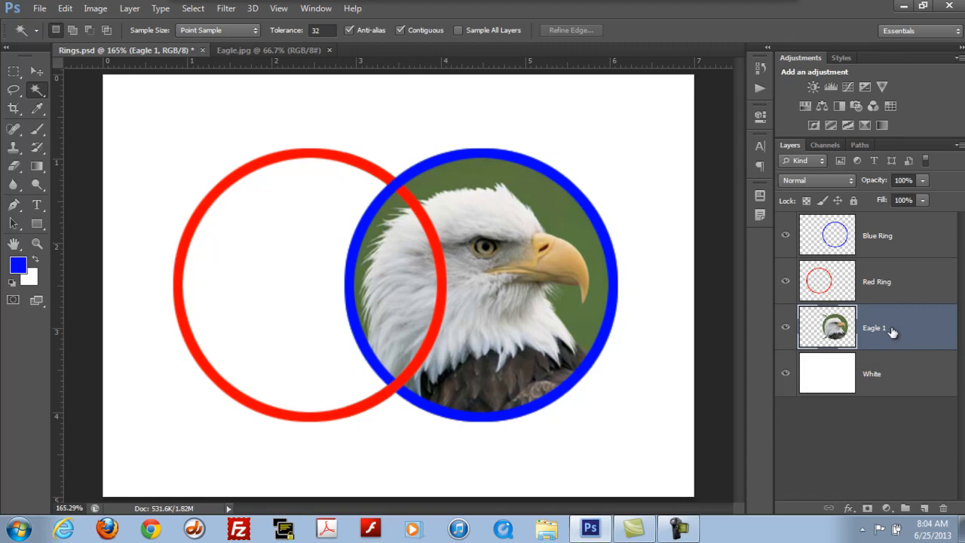
Duplicate the Eagle 1 layer and rename the copy as Eagle 2.
key("ctrl+j")
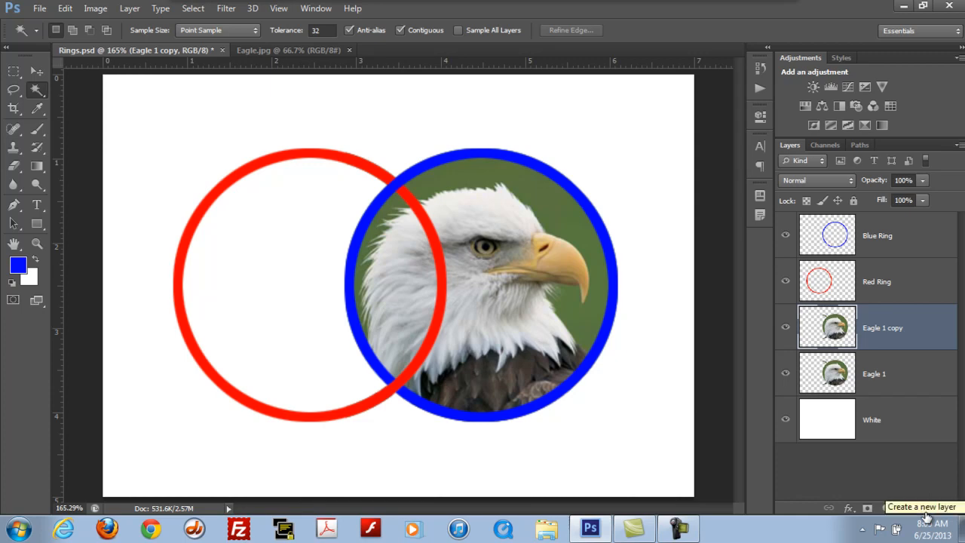
double_click(890, 333)
left_click_drag(883, 328, 925, 332)
type("2")
key("Return")
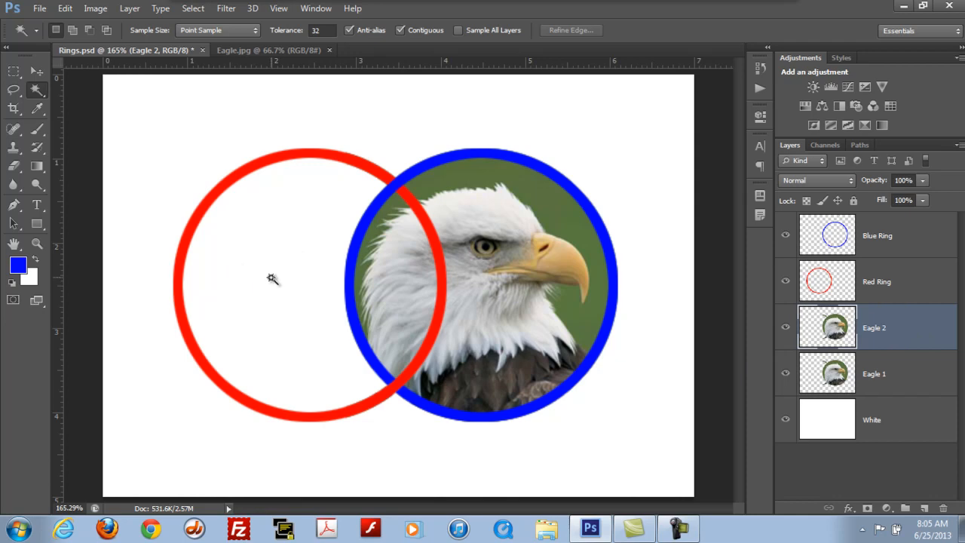
Flip the Eagle 2 layer horizontally, with the Move tool active.
left_click(36, 70)
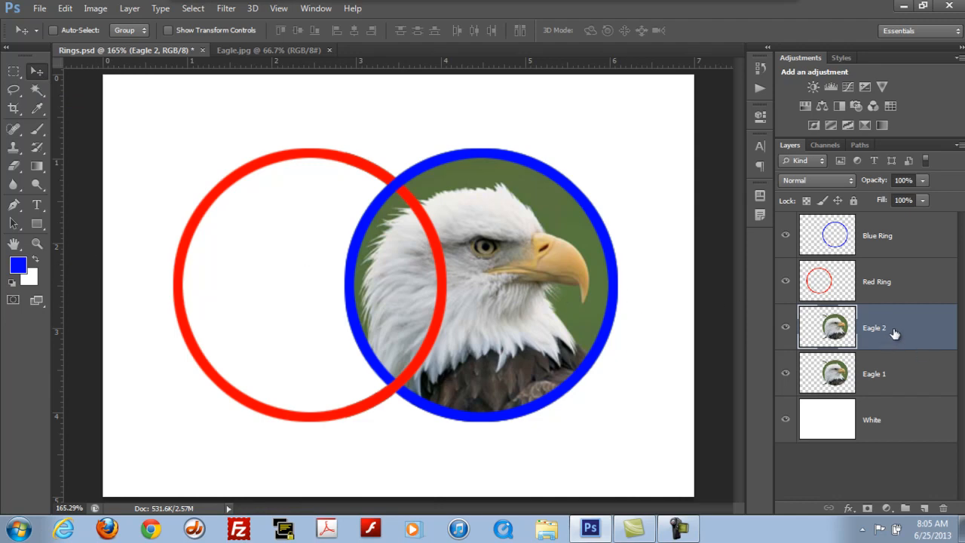
left_click(65, 8)
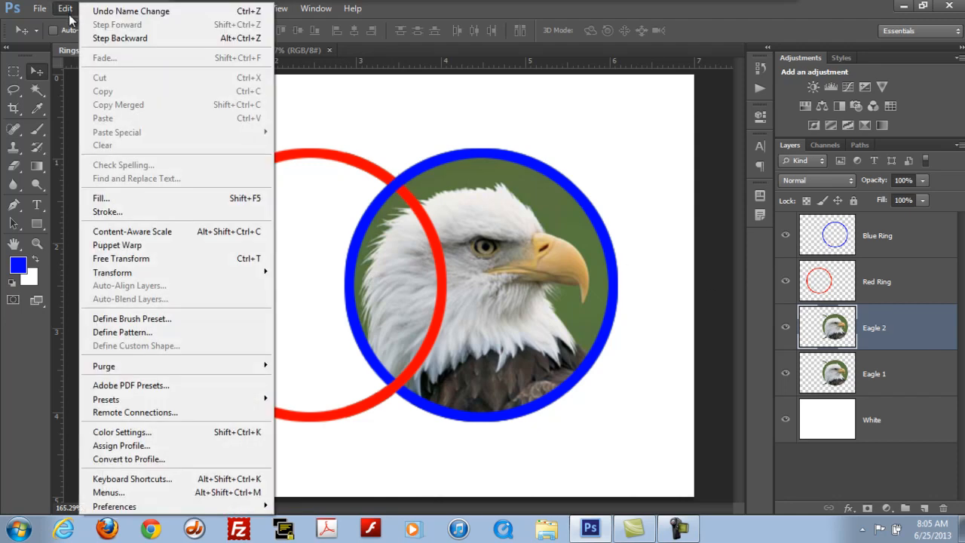
mouse_move(166, 274)
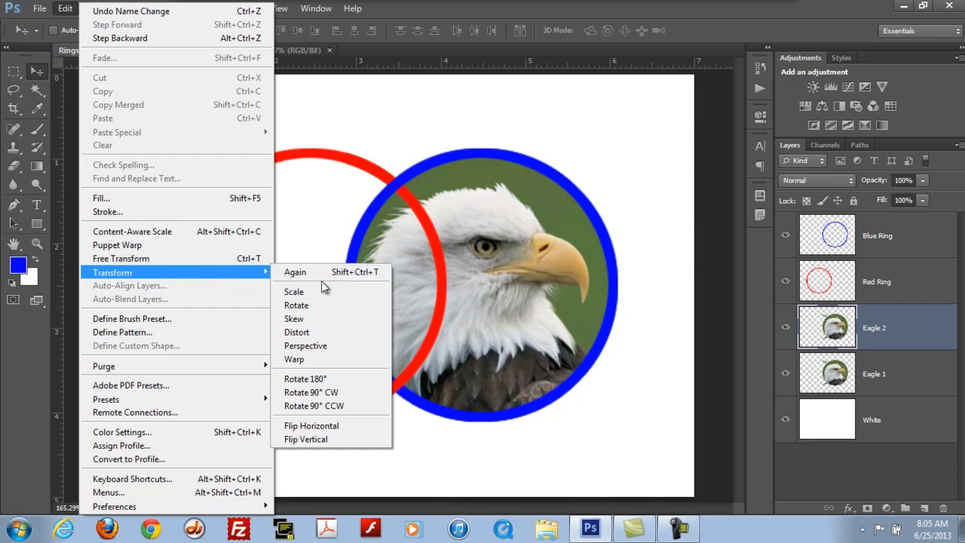
left_click(346, 428)
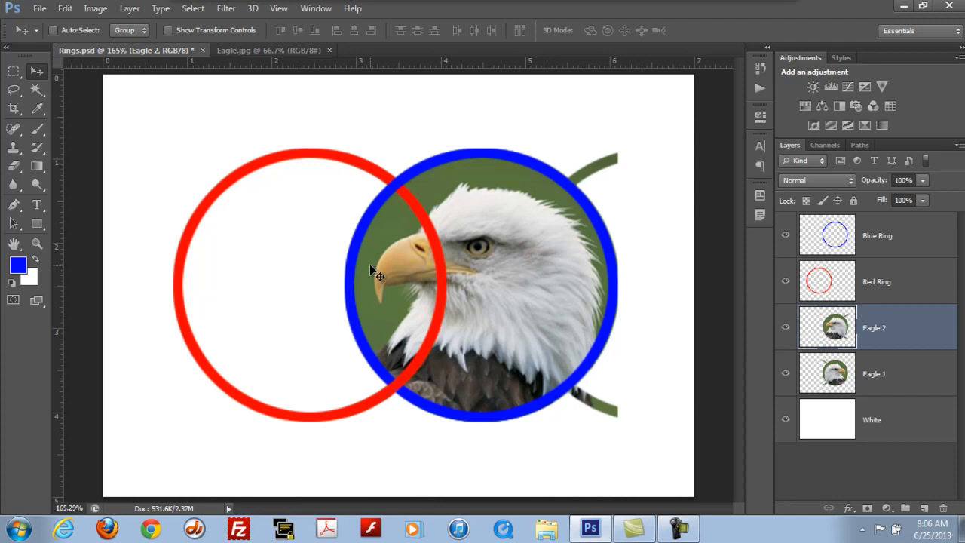
Nudge the mirrored Eagle 2 image horizontally until its circular outline lines up with the red ring.
key("Left")
key("Left")
key("Left")
key("Left")
key("Left")
key("Left")
key("Left")
key("Left")
key("Left")
key("Left")
key("Left")
key("Left")
key("Left")
key("Left")
key("Left")
key("Left")
key("Left")
key("Left")
key("Left")
key("Left")
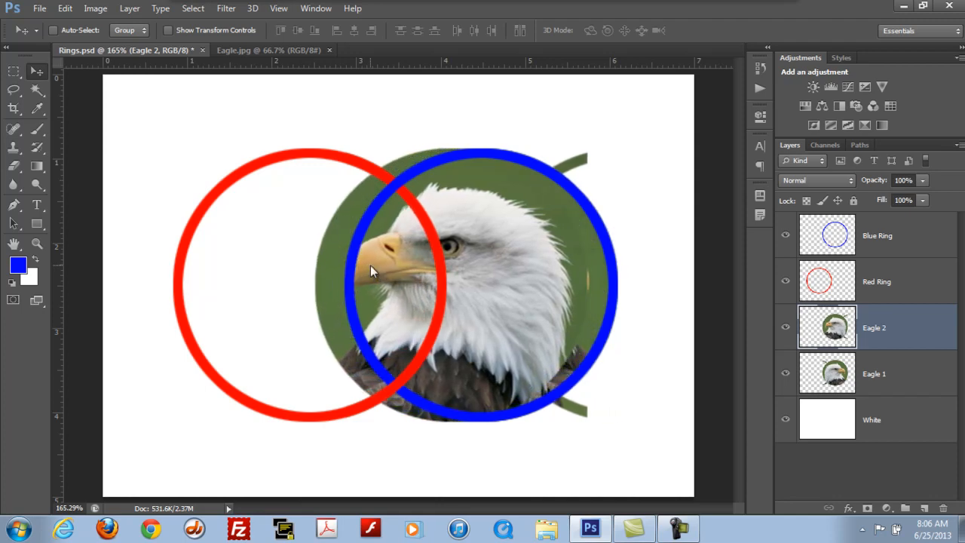
key("Left")
key("Left")
key("Left")
key("Left")
key("Left")
key("Left")
key("Left")
key("Left")
key("Left")
key("Left")
key("Left")
key("Left")
key("Left")
key("Left")
key("Left")
key("Left")
key("Left")
key("Left")
key("Left")
key("Left")
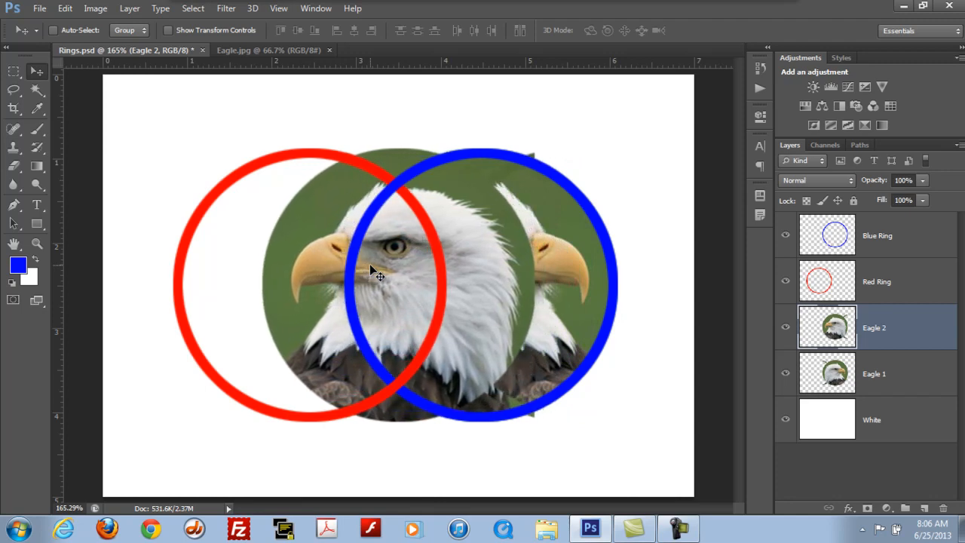
key("Left")
key("Left")
key("Left")
key("Left")
key("Left")
key("Left")
key("Left")
key("Left")
key("Left")
key("Left")
key("Left")
key("Left")
key("Left")
key("Left")
key("Left")
key("Left")
key("Left")
key("Left")
key("Left")
key("Left")
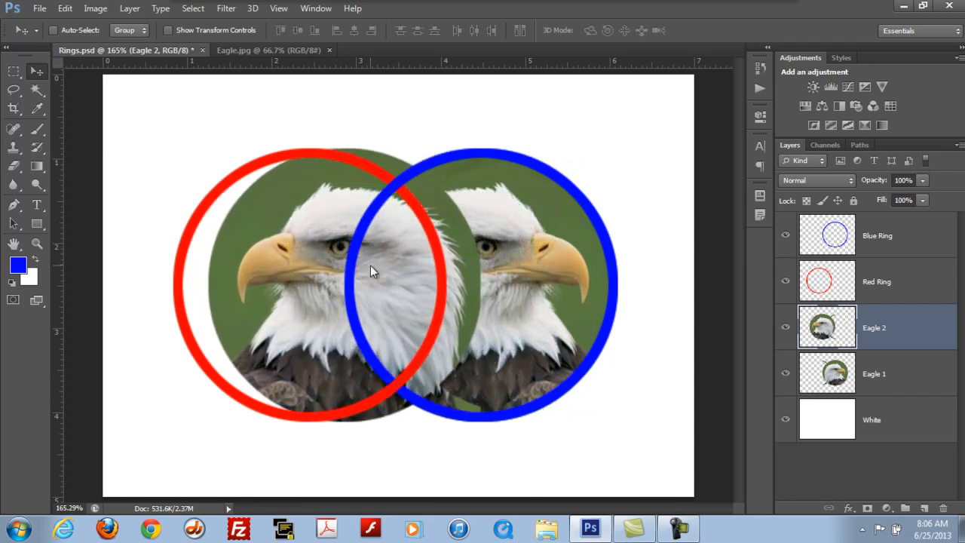
key("Left")
key("Left")
key("Left")
key("Left")
key("Left")
key("Left")
key("Left")
key("Left")
key("Left")
key("Left")
key("Left")
key("Left")
key("Left")
key("Left")
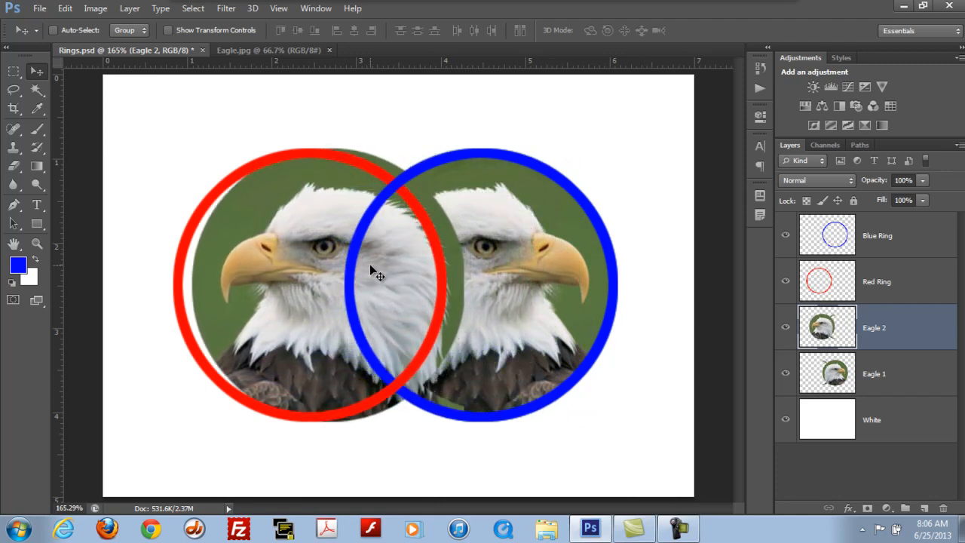
key("Left")
key("Left")
key("Left")
key("Left")
key("Left")
key("Left")
key("Left")
key("Left")
key("Left")
key("Left")
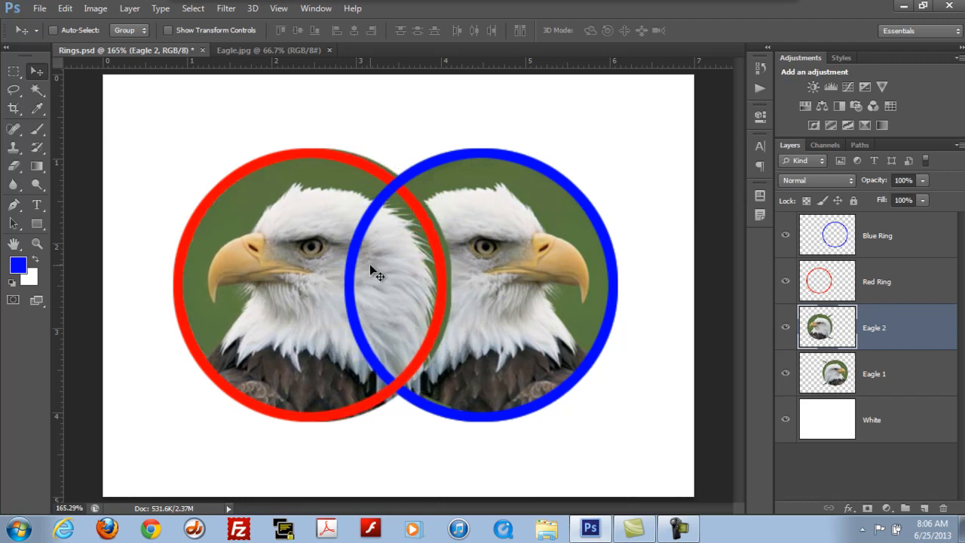
key("Left")
key("Left")
key("Left")
key("Left")
key("Left")
key("Left")
key("Left")
key("Left")
key("Left")
key("Left")
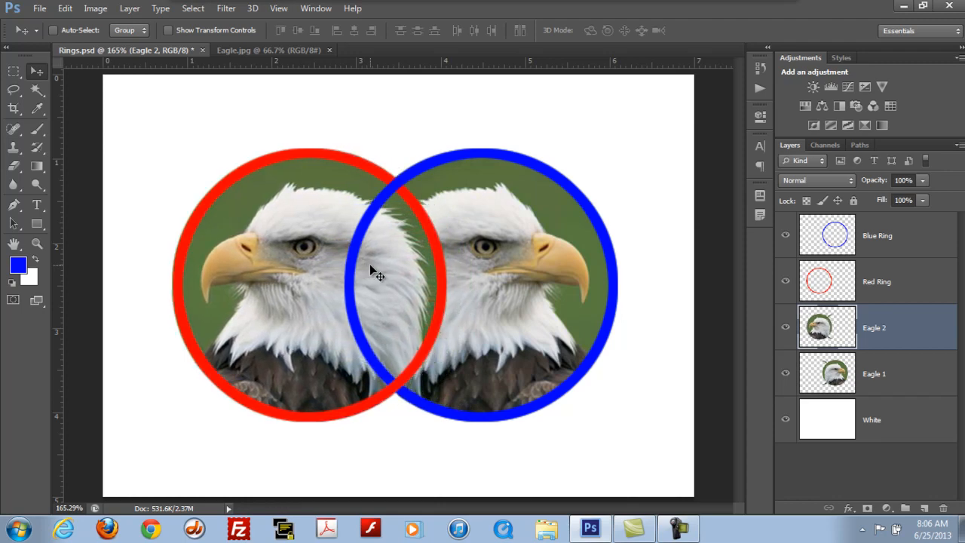
key("Left")
key("Left")
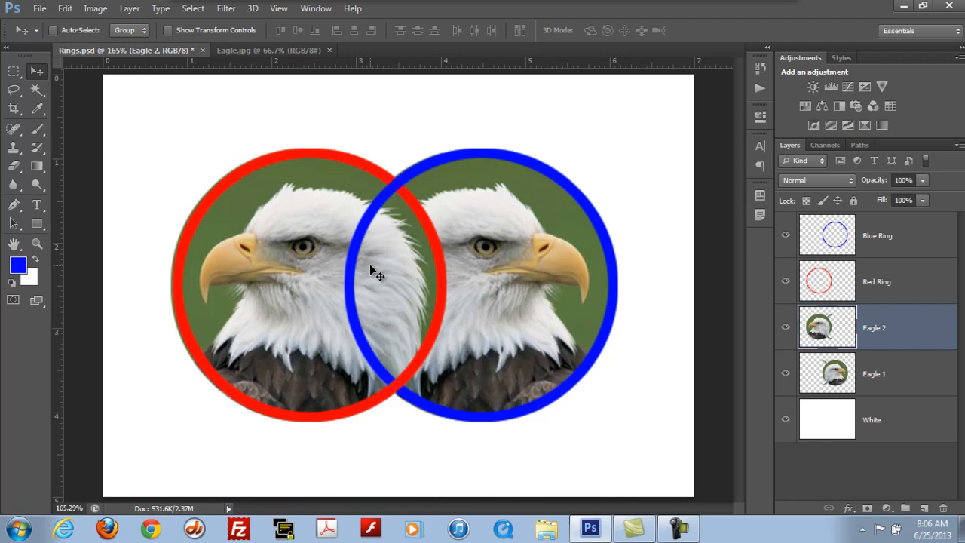
key("Left")
key("Left")
key("Left")
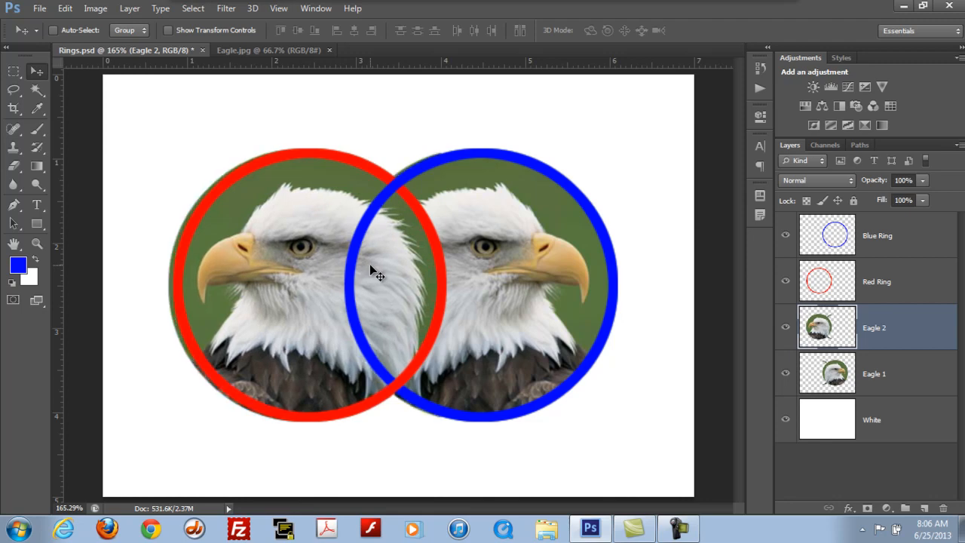
key("Left")
key("Left")
key("Left")
key("Left")
key("Left")
key("Left")
key("Right")
key("Right")
key("Right")
key("Right")
key("Right")
key("Right")
key("Right")
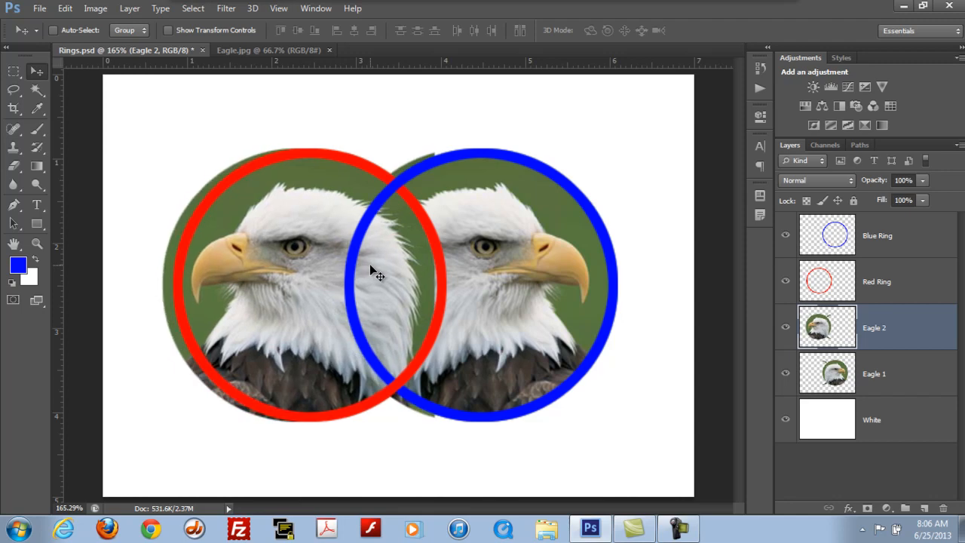
key("Right")
key("Right")
key("Right")
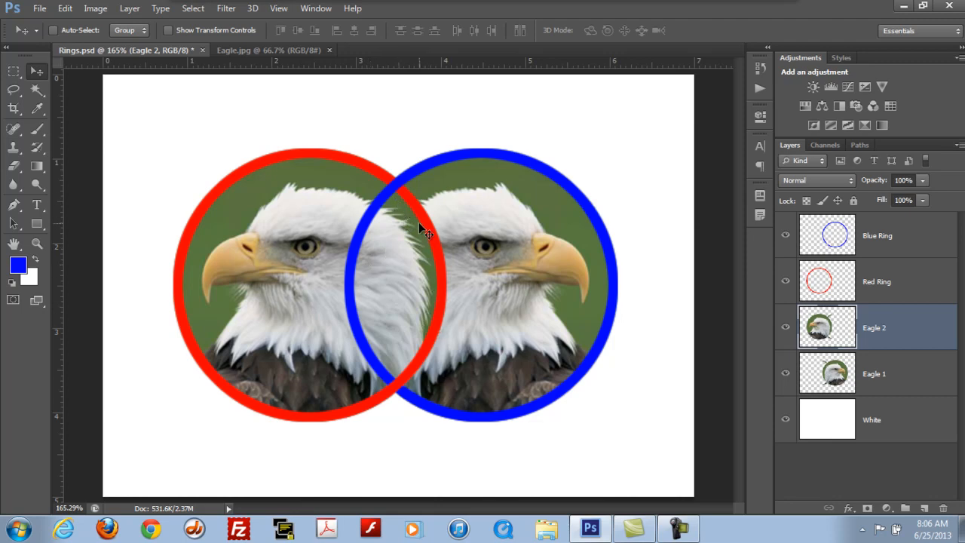
Try to select the green background on the Eagle 2 layer within the ring overlap using the Magic Wand, and deselect it.
left_click(38, 90)
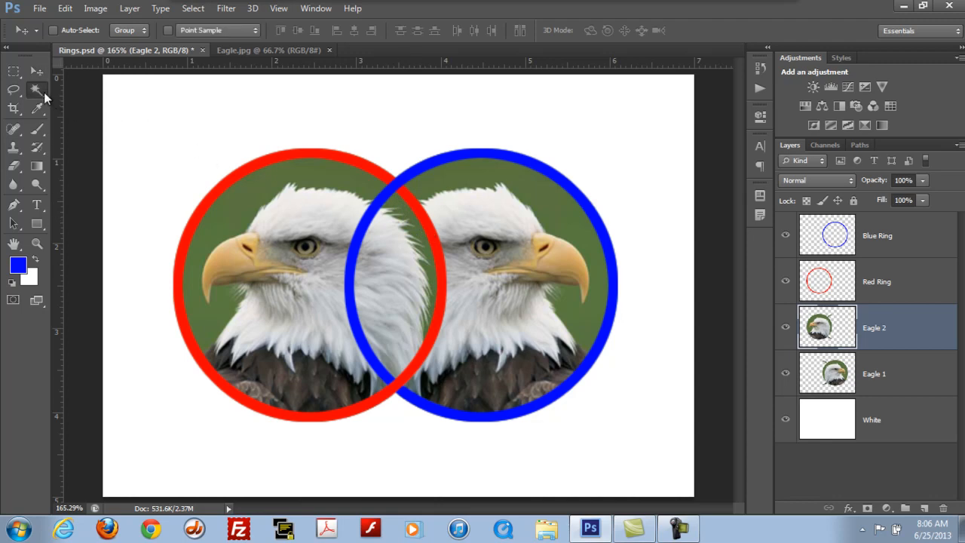
left_click(404, 213)
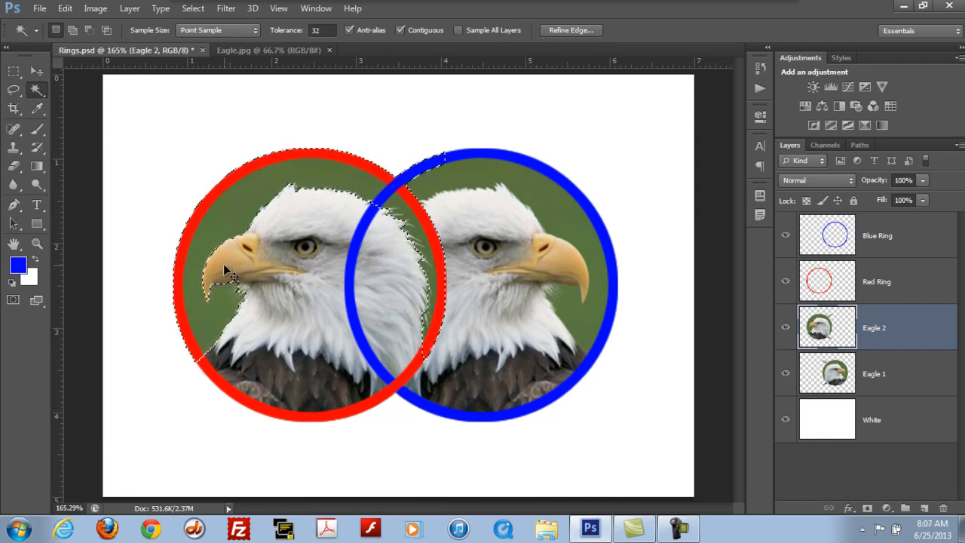
key("ctrl+d")
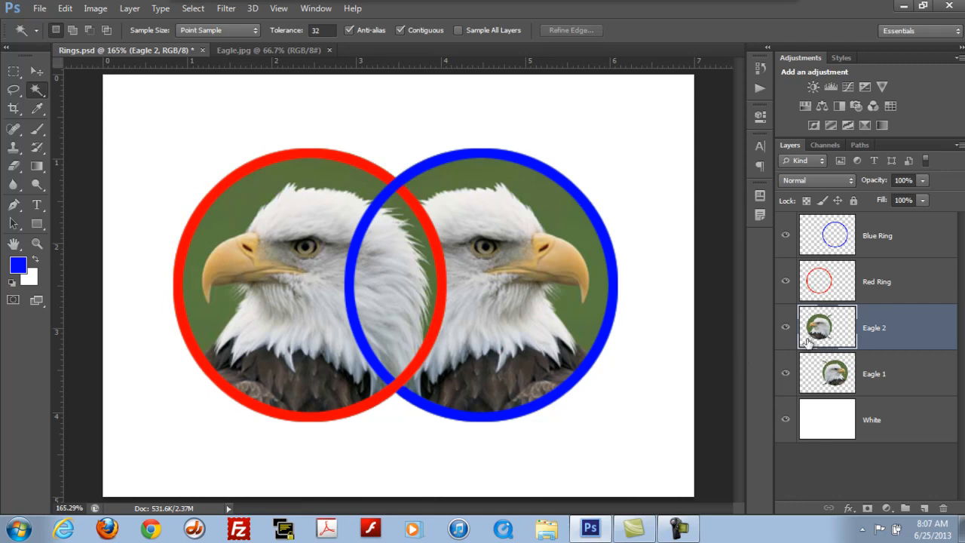
Hide the White layer and stamp all visible layers into a new merged layer above Blue Ring.
left_click(786, 422)
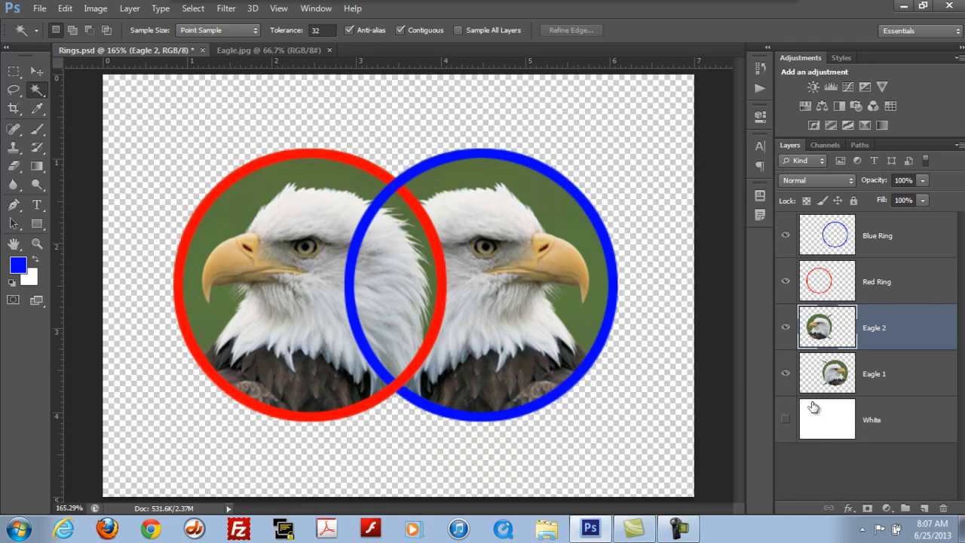
left_click(912, 239)
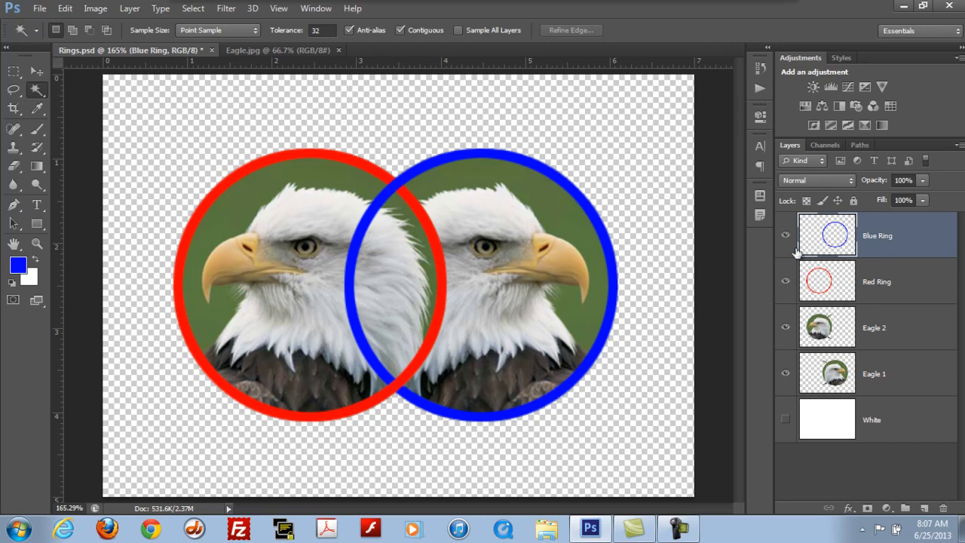
key("ctrl+shift+alt+e")
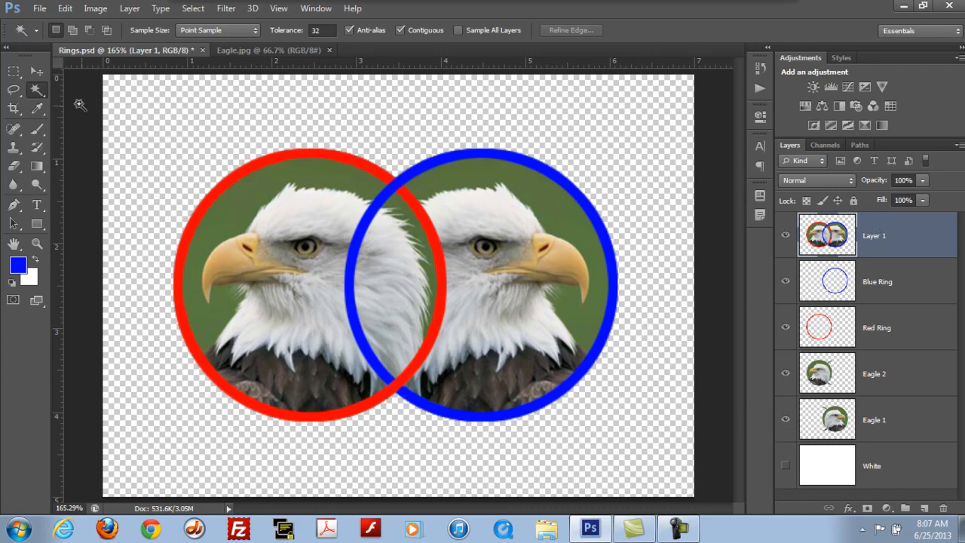
Erase the green area in the ring overlap from Eagle 2, selecting it with the Magic Wand on the merged layer, and keep that layer hidden.
left_click(397, 210)
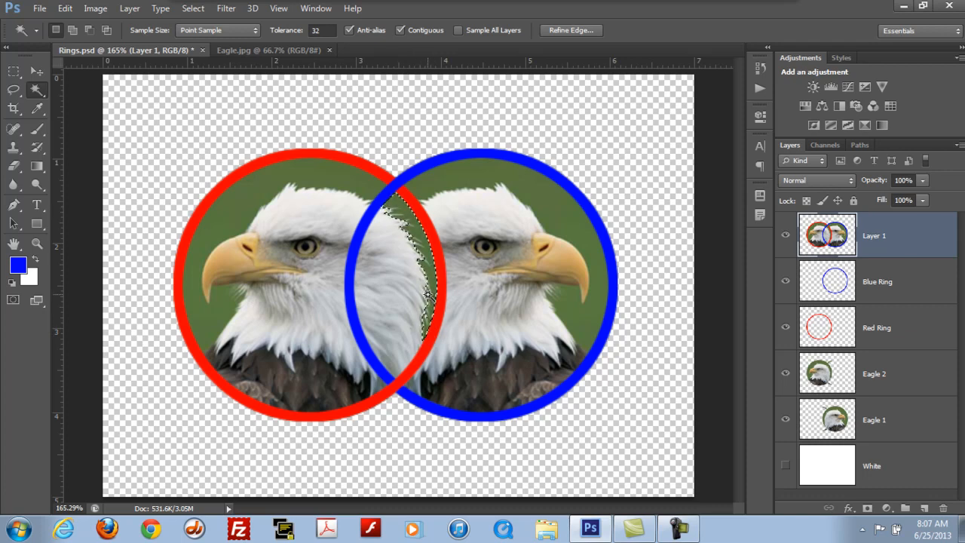
left_click(786, 239)
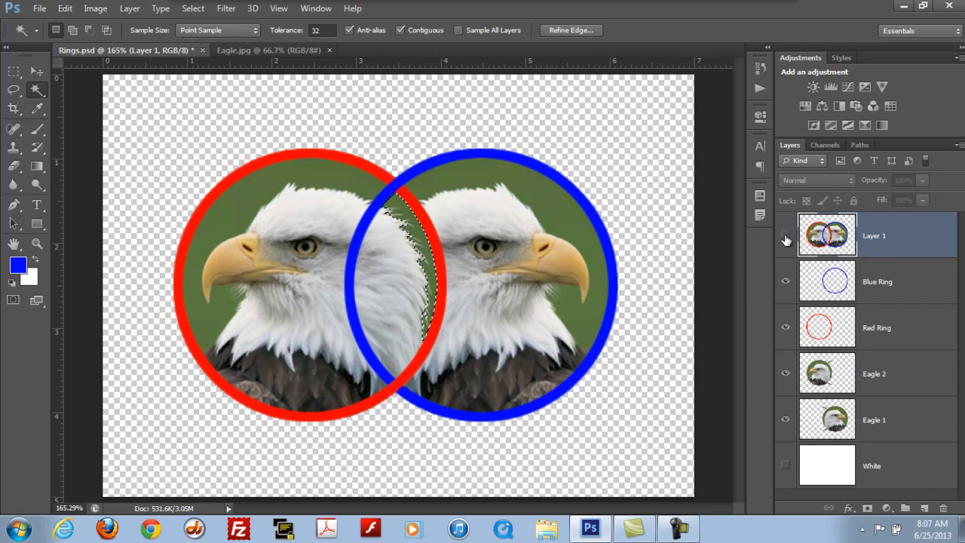
left_click(879, 381)
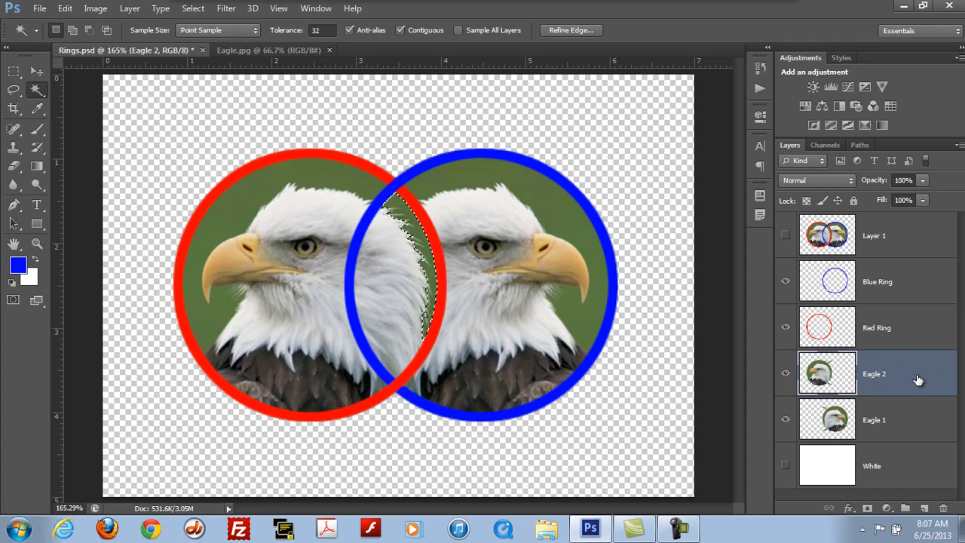
key("Delete")
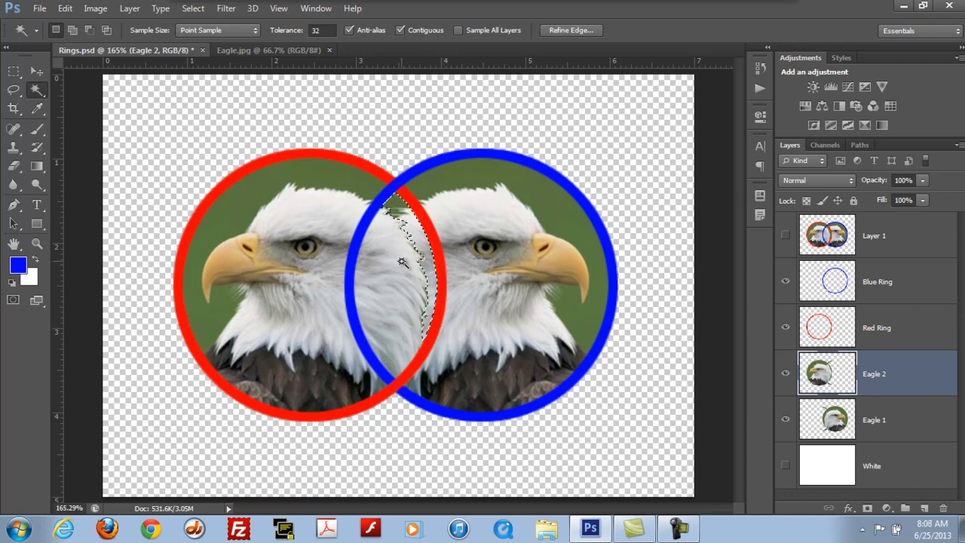
left_click(786, 237)
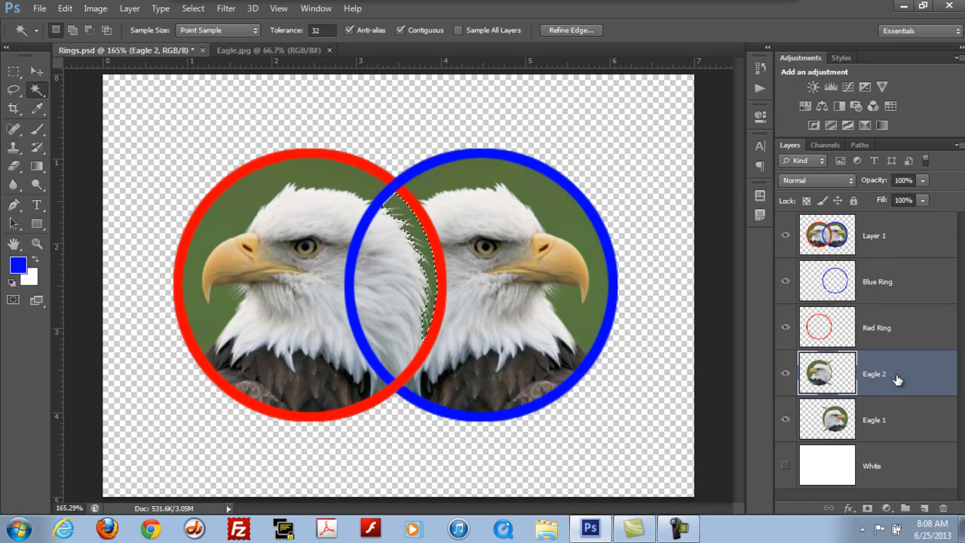
left_click(786, 236)
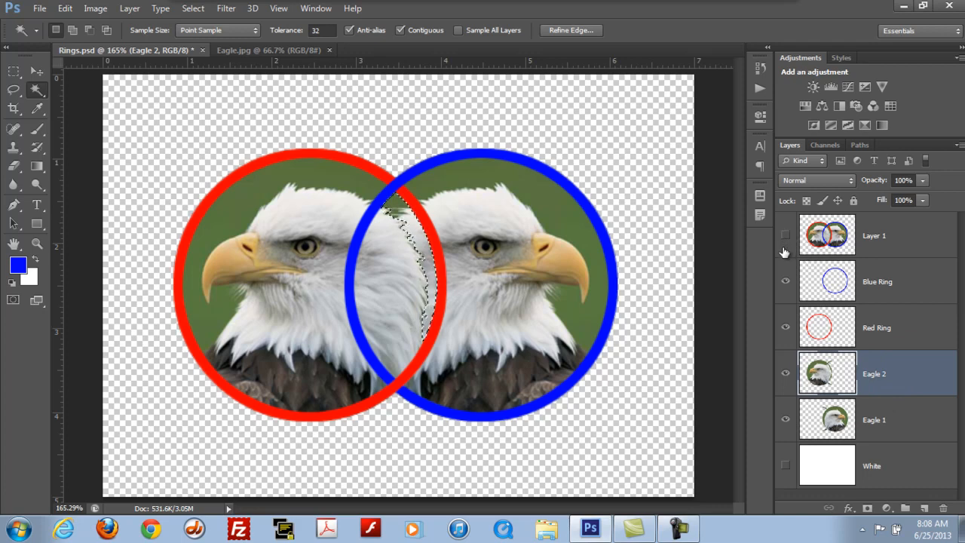
key("ctrl+d")
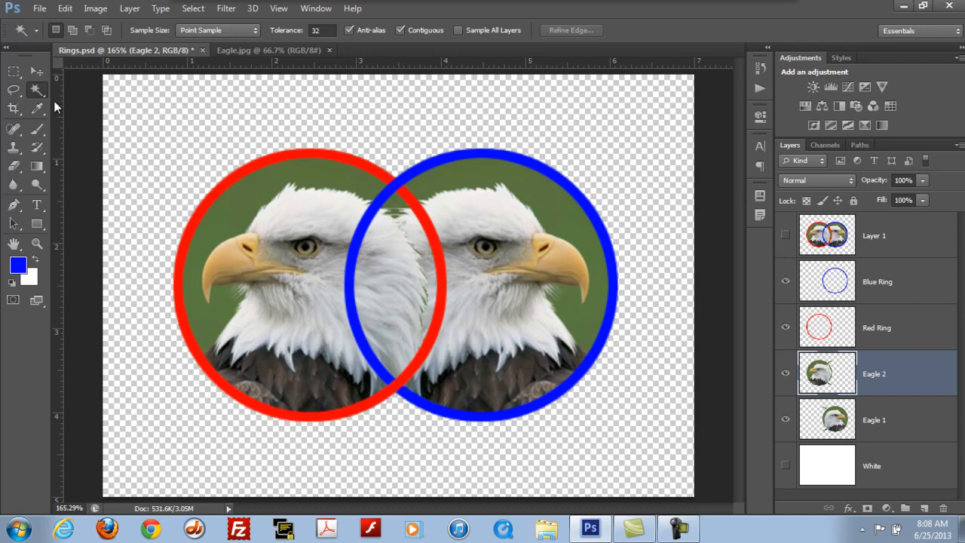
Nudge the Eagle 2 image left with the Move tool to check its erased edge, and move it back into the red ring.
left_click(36, 70)
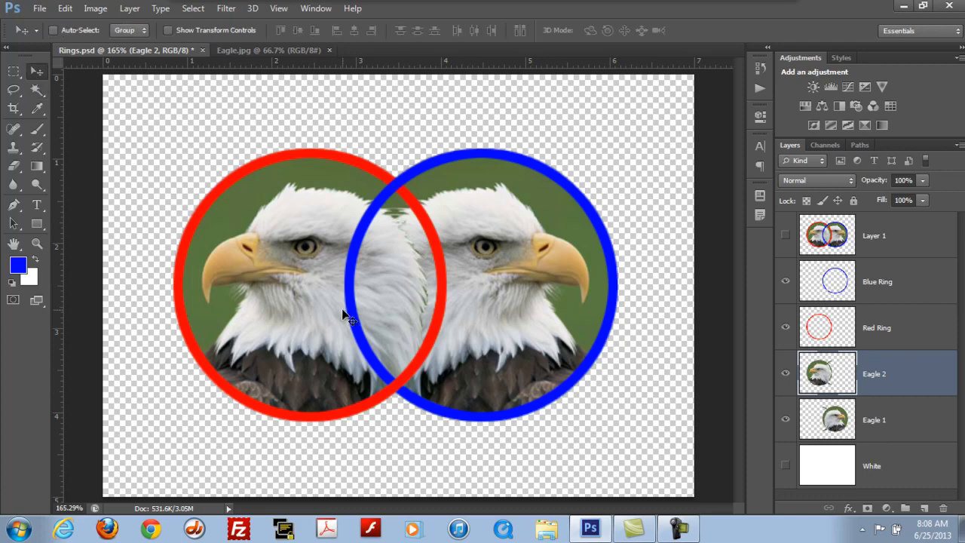
key("Left")
key("Left")
key("Left")
key("Left")
key("Left")
key("Left")
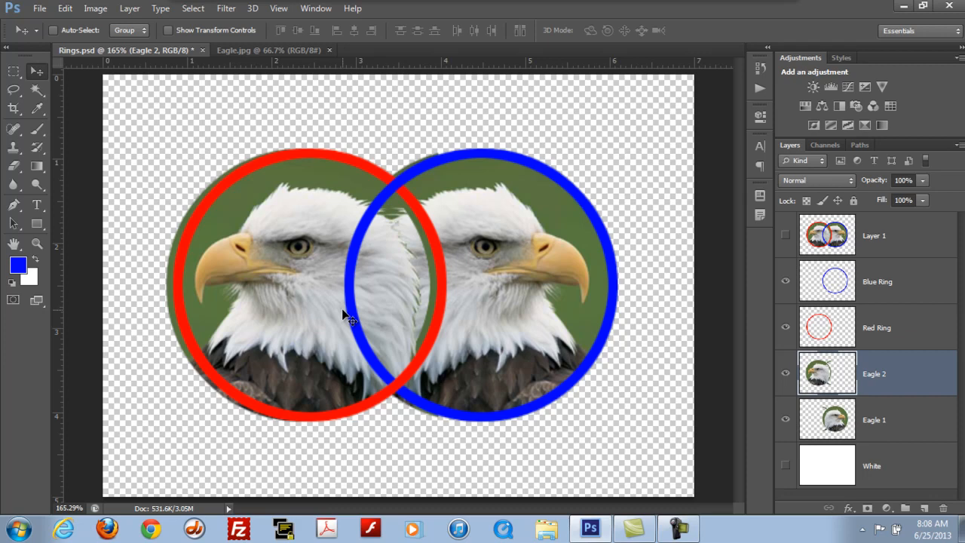
key("Right")
key("Right")
key("Right")
key("Right")
key("Right")
key("Right")
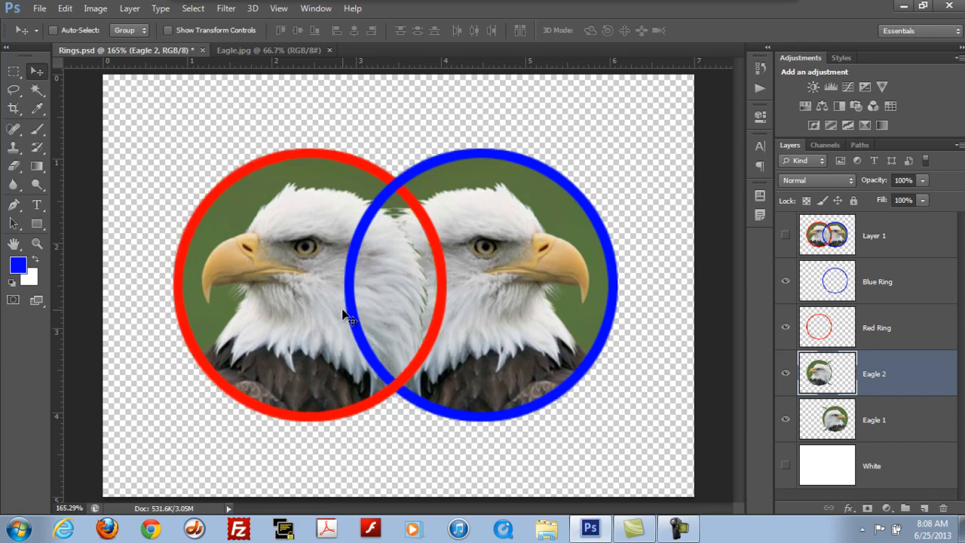
Show the White layer again, make it active, and save Rings.psd.
left_click(785, 465)
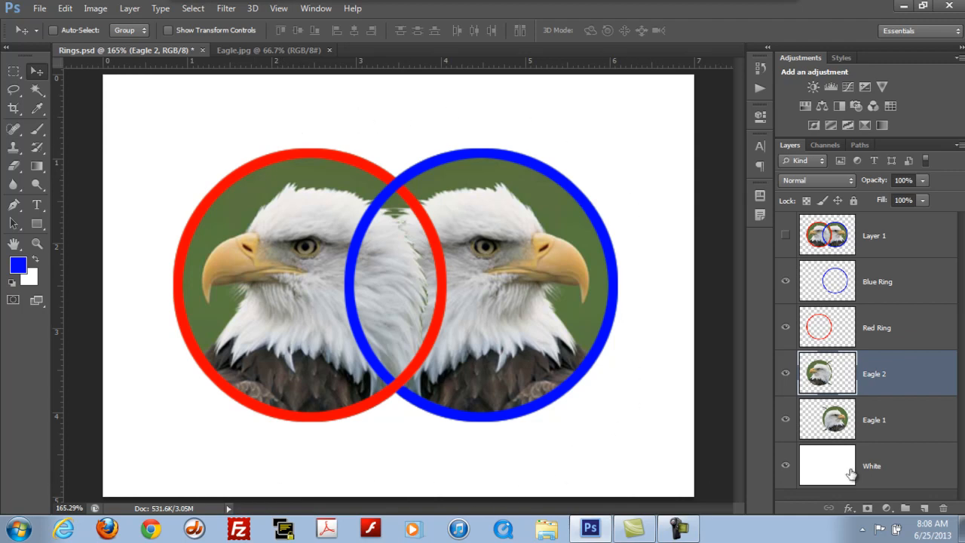
left_click(919, 466)
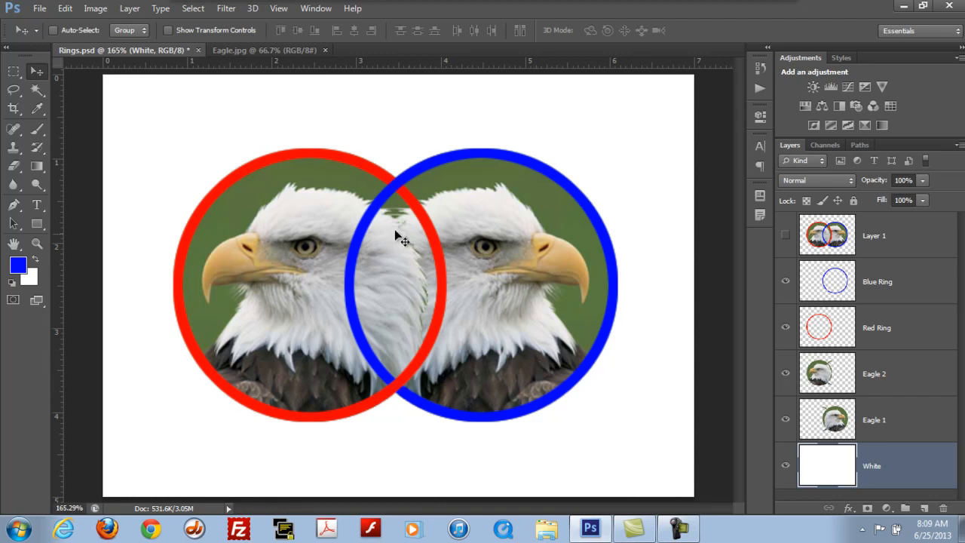
left_click(40, 8)
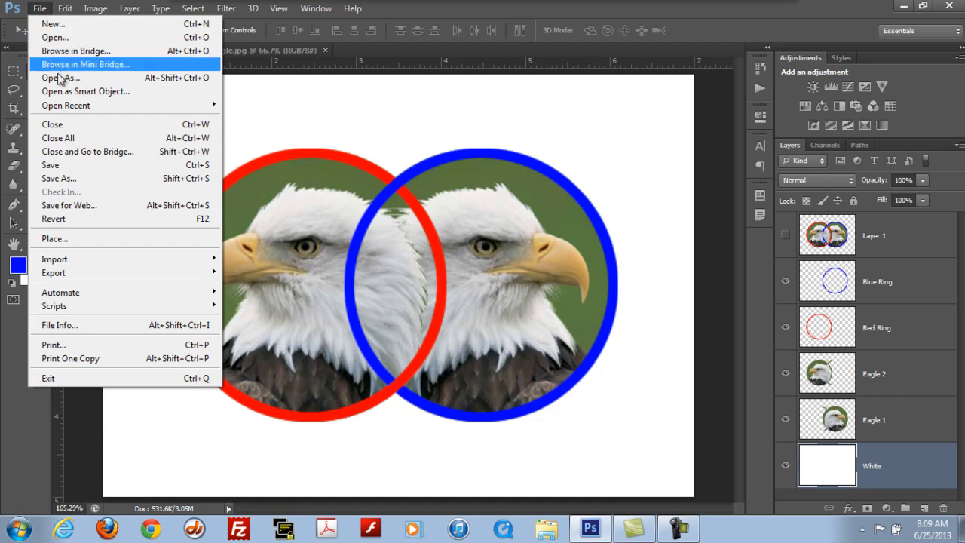
left_click(98, 169)
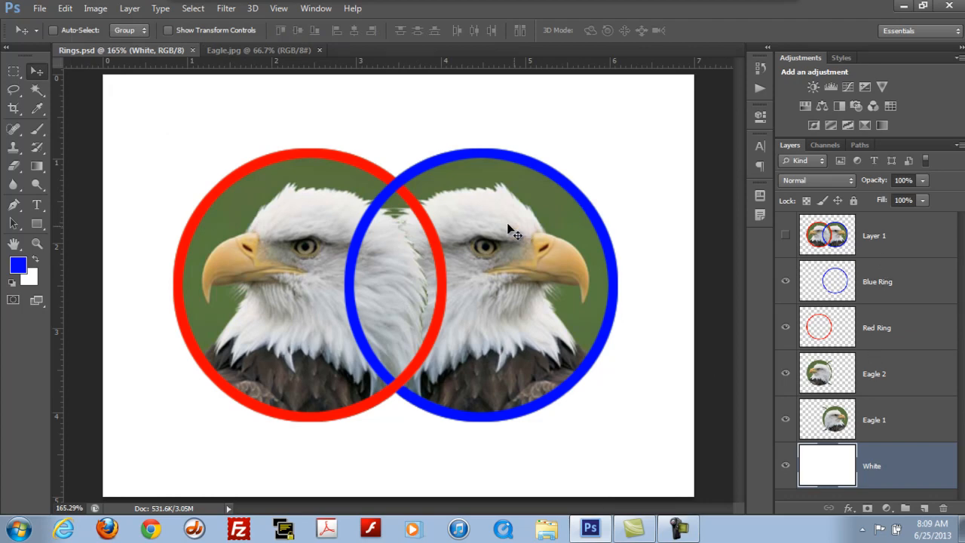
Export the image with Save for Web using the JPEG High preset at quality 60, naming the file 02.
left_click(40, 9)
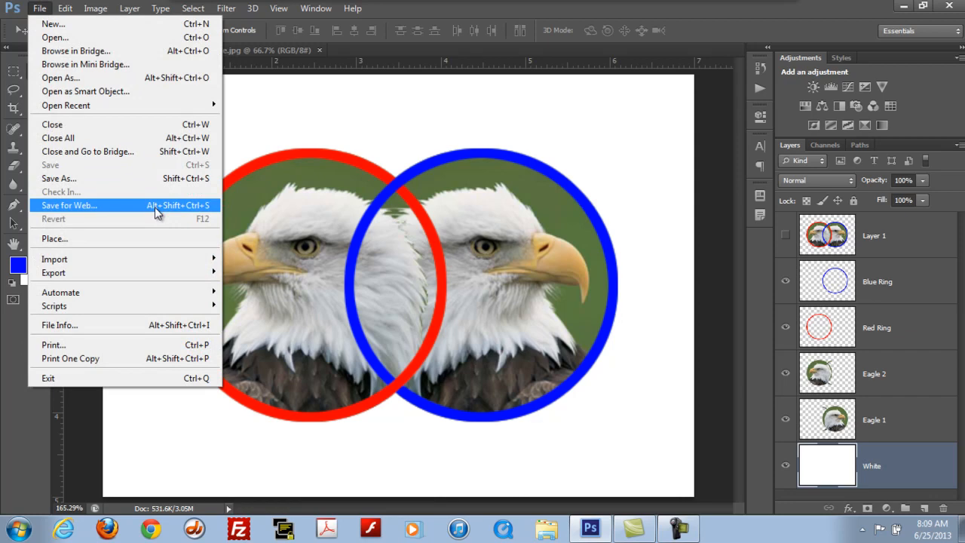
left_click(73, 211)
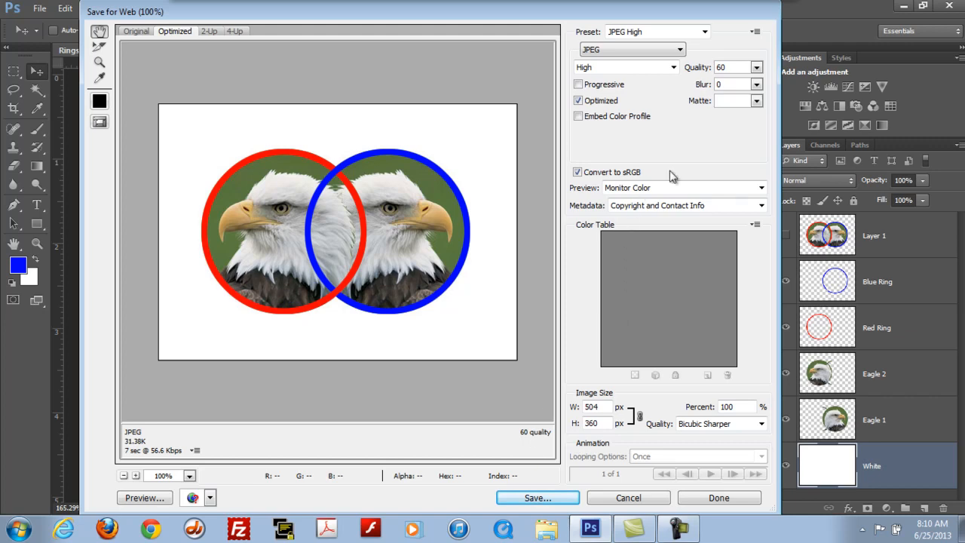
left_click(537, 497)
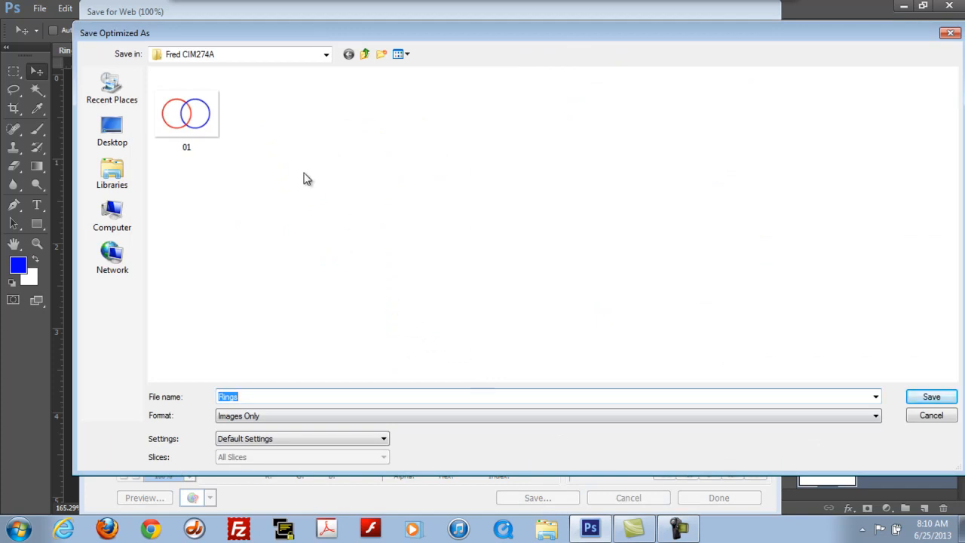
left_click(259, 397)
left_click_drag(236, 396, 206, 397)
type("02")
left_click(924, 400)
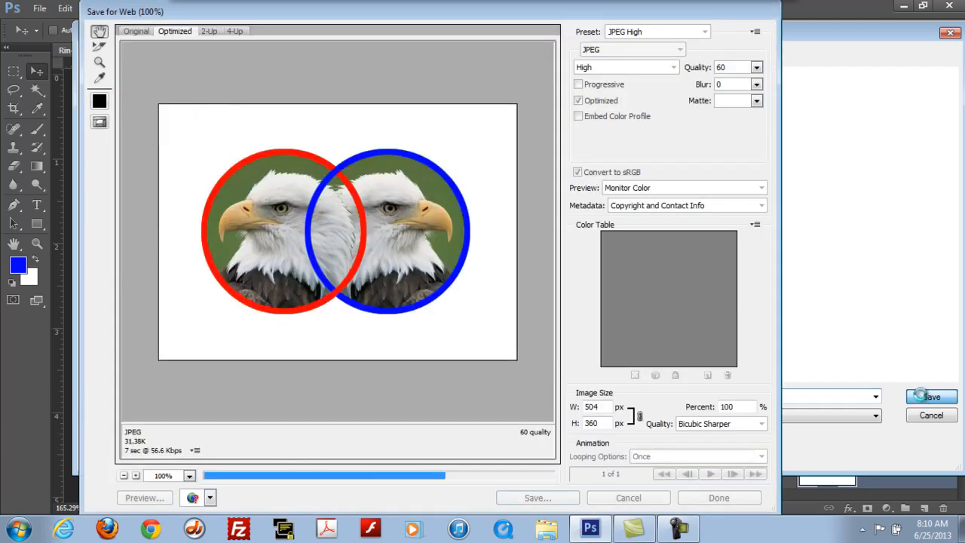